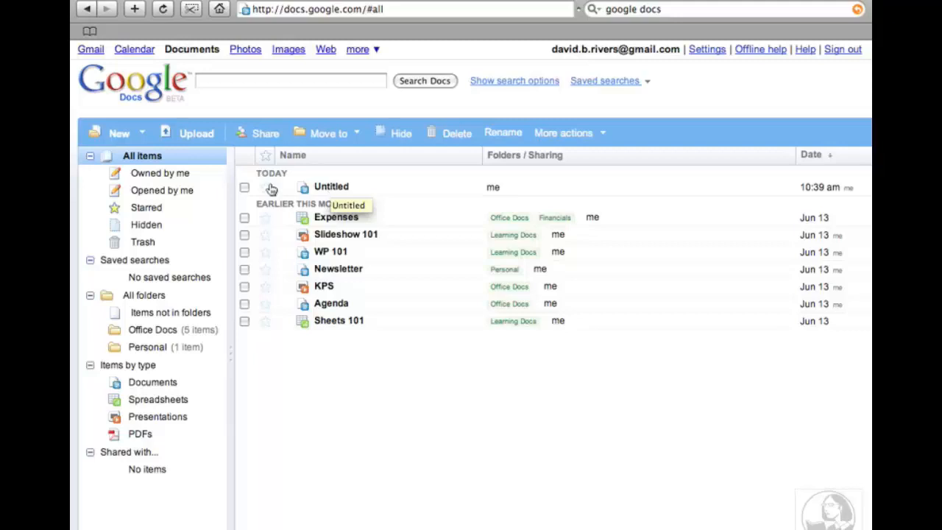
Create a new blank Untitled document using New > Document in the Docs list.
{"action": "left_click", "coordinate": [121, 134]}
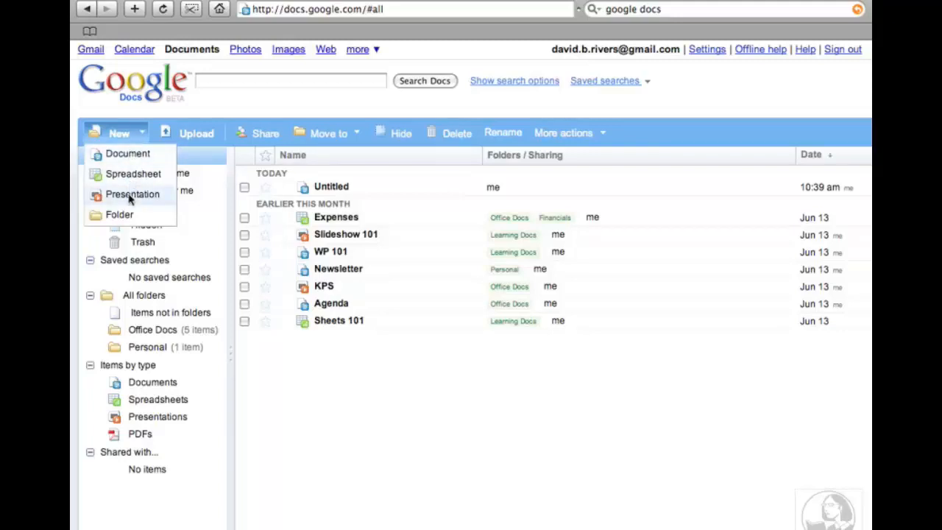
{"action": "left_click", "coordinate": [130, 158]}
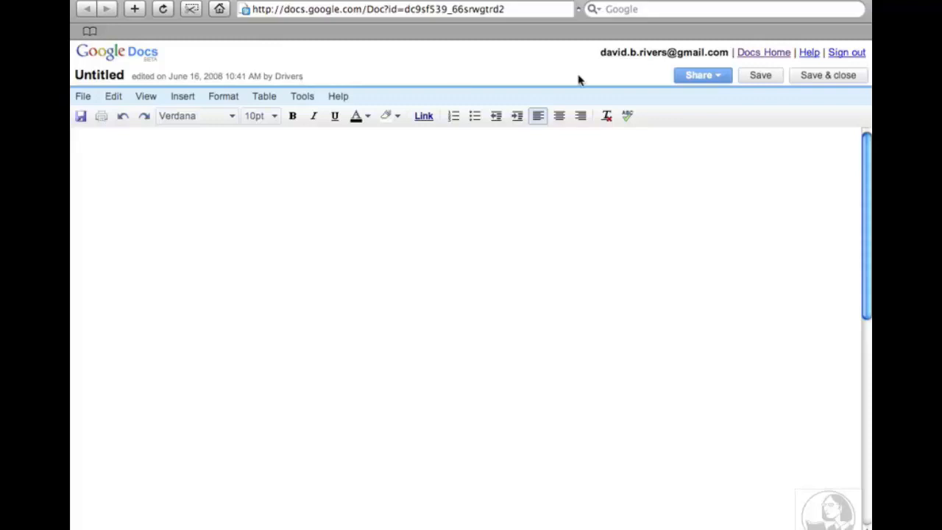
{"action": "left_click", "coordinate": [721, 79]}
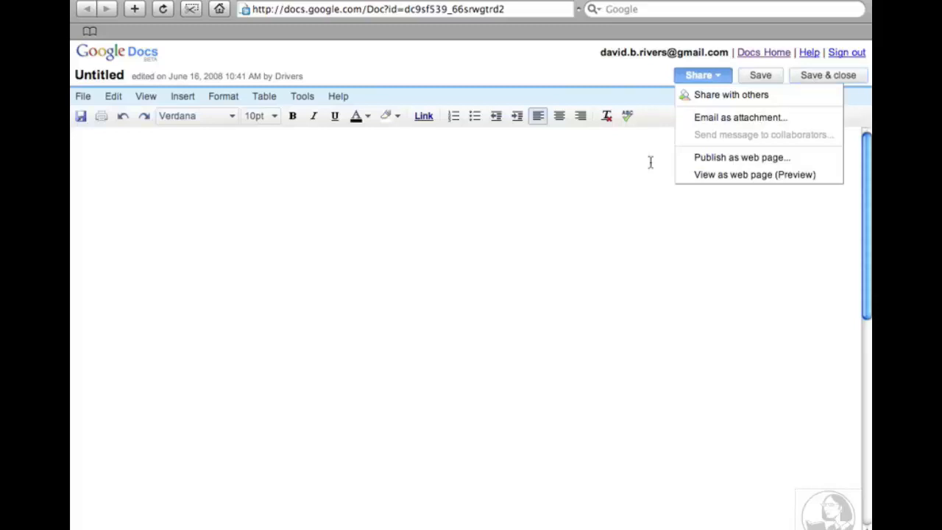
{"action": "left_click", "coordinate": [199, 216]}
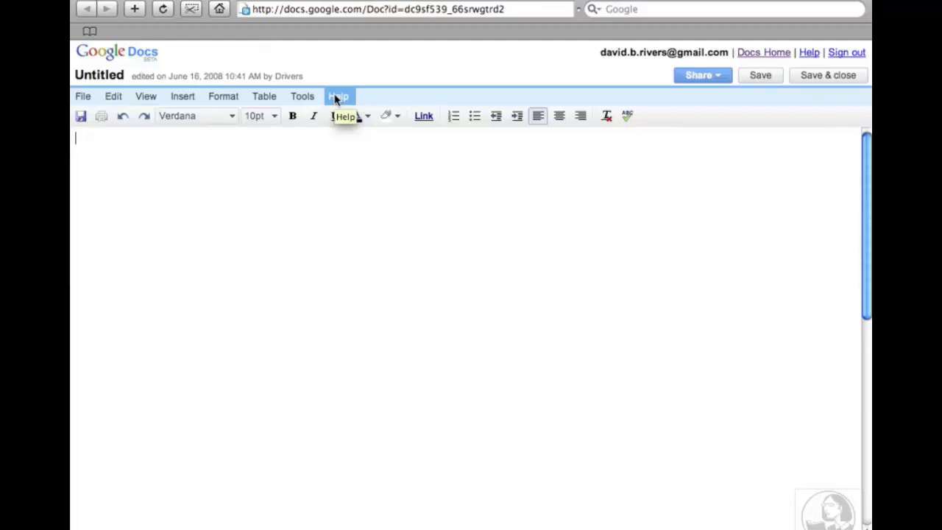
{"action": "left_click", "coordinate": [91, 101]}
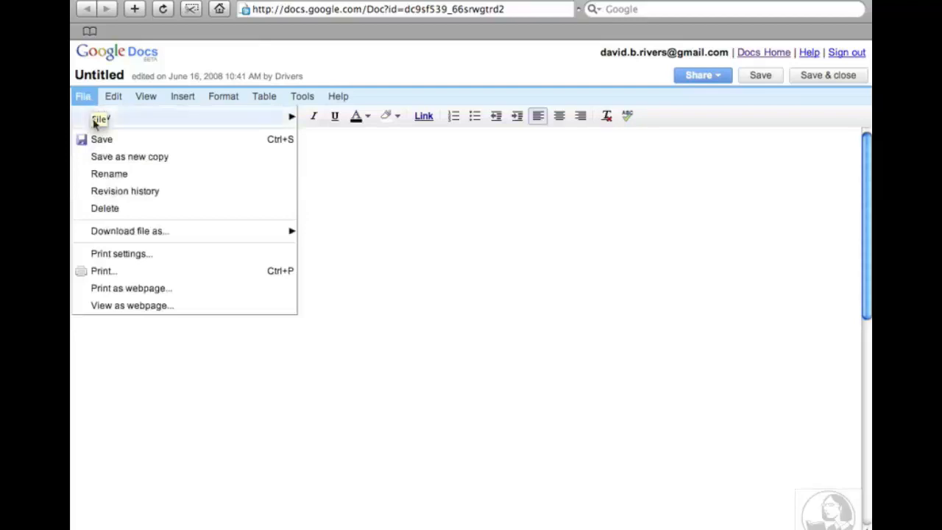
{"action": "mouse_move", "coordinate": [157, 126]}
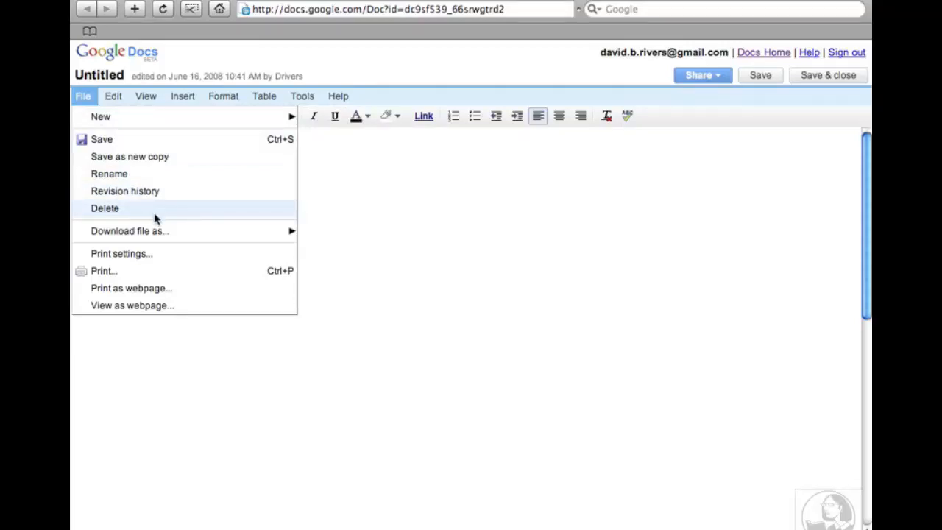
{"action": "mouse_move", "coordinate": [157, 233]}
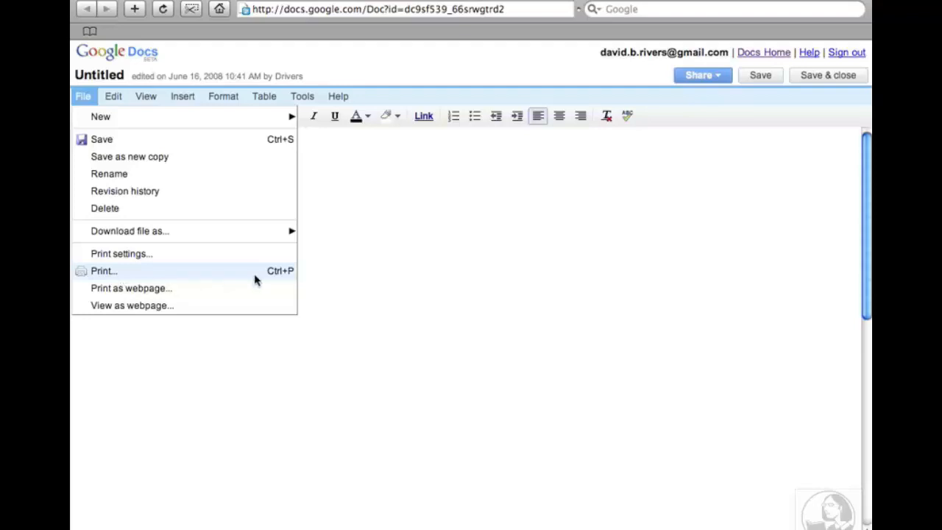
{"action": "left_click", "coordinate": [485, 316]}
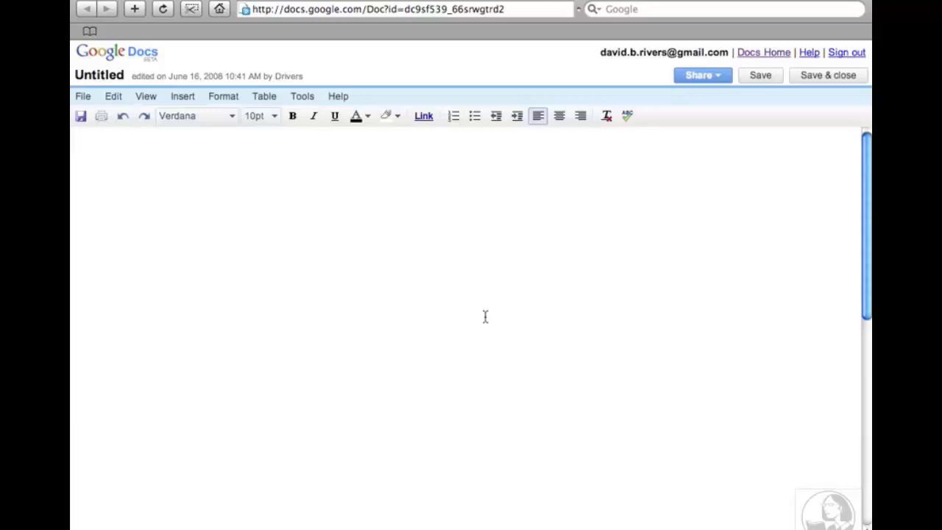
{"action": "key", "text": "super+p"}
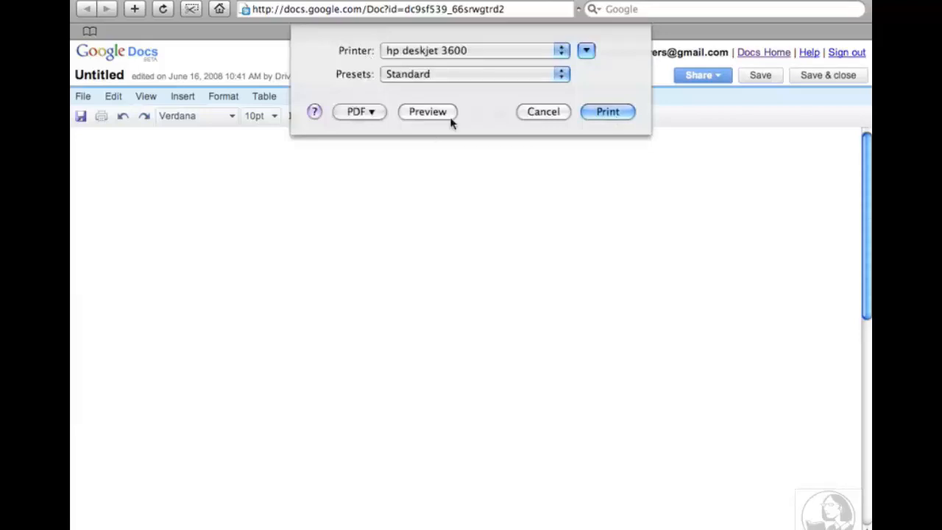
{"action": "left_click", "coordinate": [546, 116]}
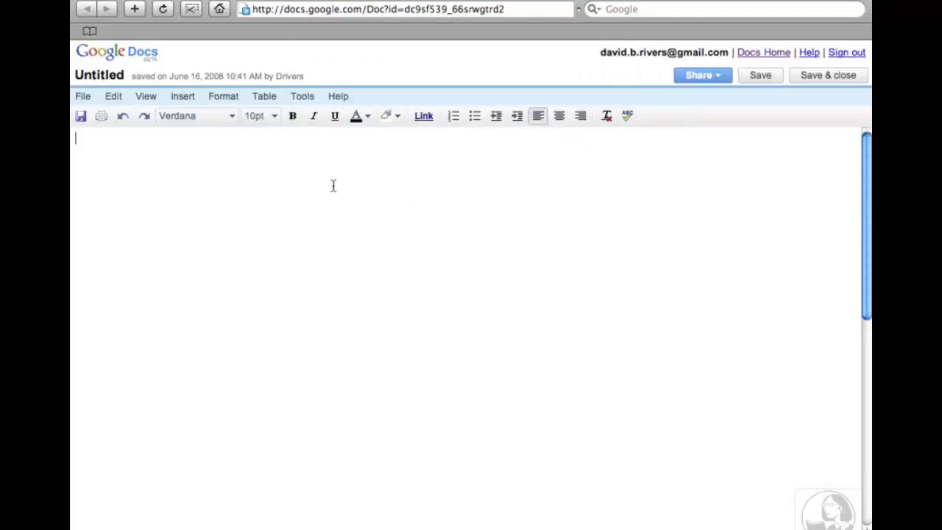
Open the Edit menu and move across to the View menu's page view choices.
{"action": "left_click", "coordinate": [122, 100]}
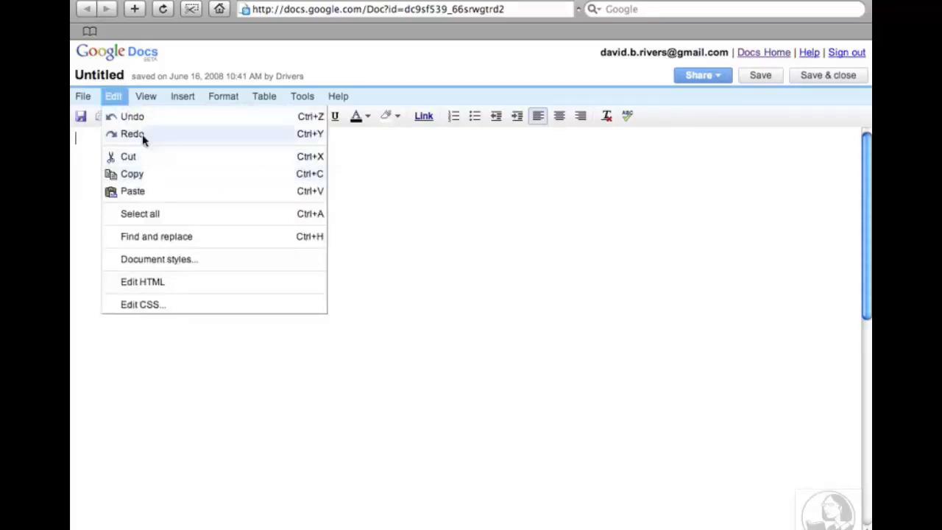
{"action": "mouse_move", "coordinate": [146, 100]}
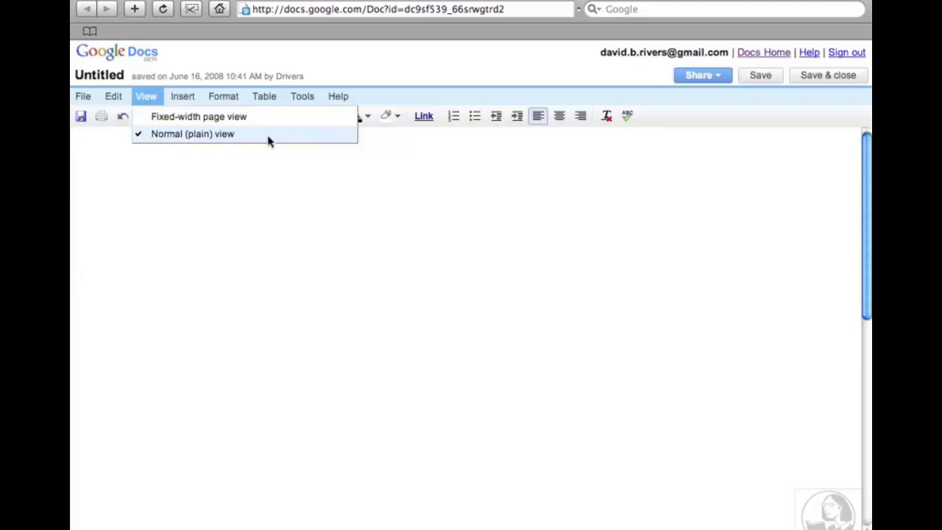
Switch the blank document to fixed-width page view, then browse the View menu again.
{"action": "left_click", "coordinate": [230, 118]}
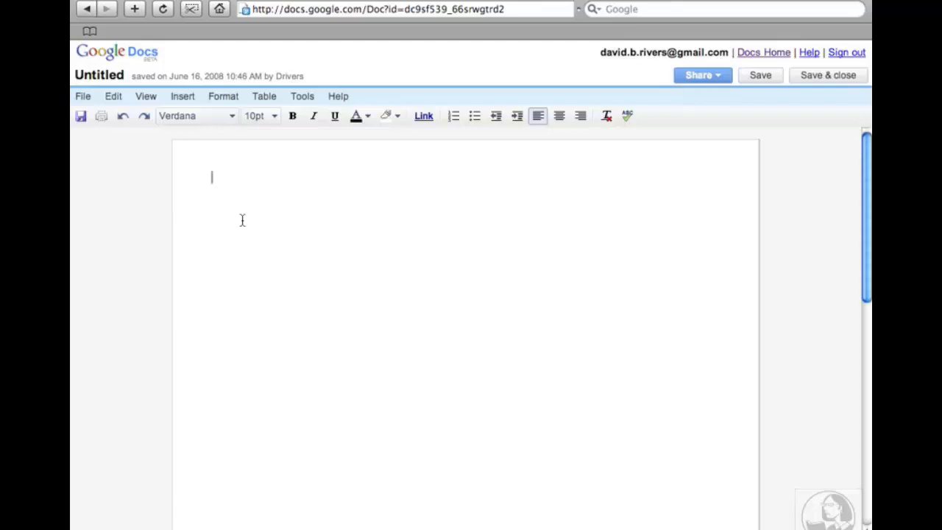
{"action": "left_click", "coordinate": [144, 99]}
{"action": "mouse_move", "coordinate": [180, 101]}
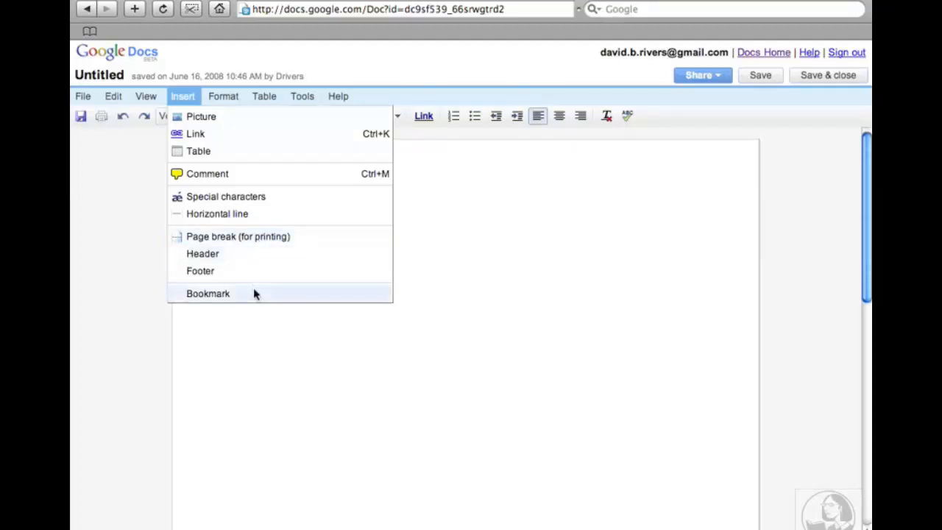
{"action": "left_click", "coordinate": [222, 98]}
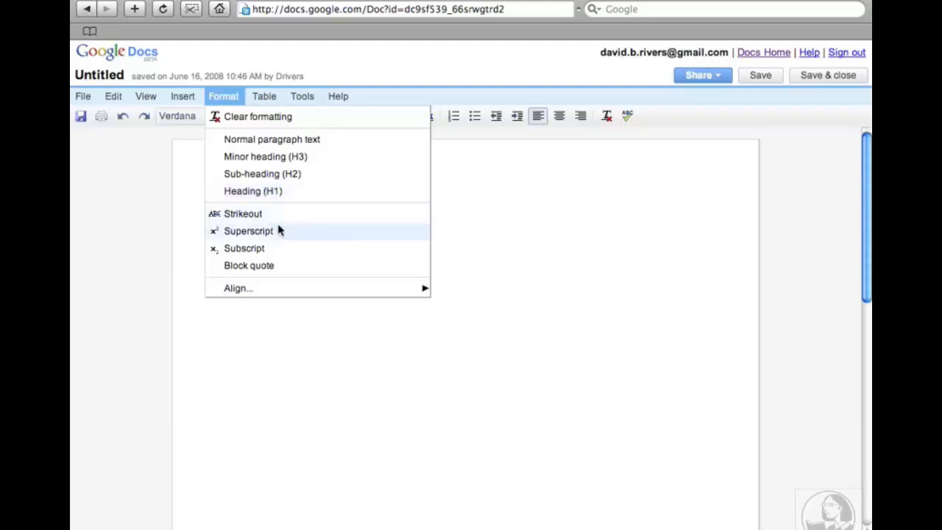
{"action": "mouse_move", "coordinate": [289, 290]}
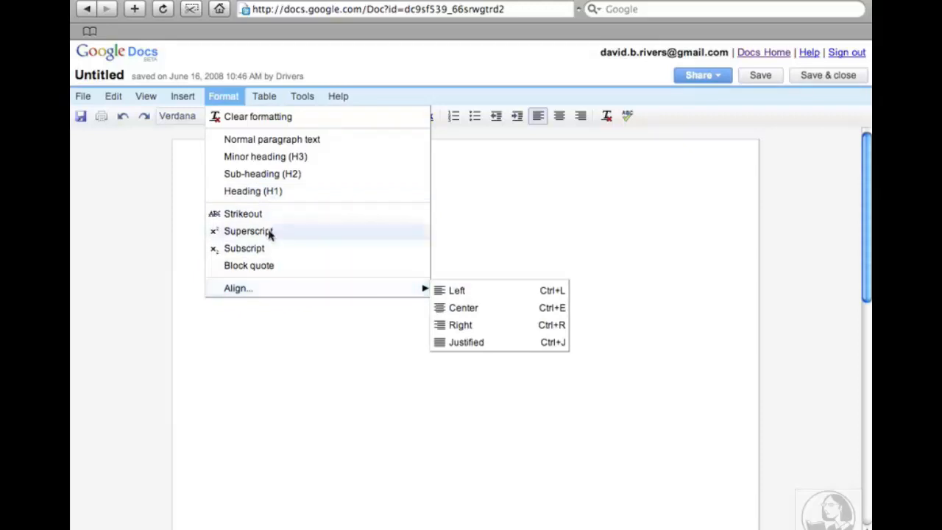
{"action": "mouse_move", "coordinate": [259, 104]}
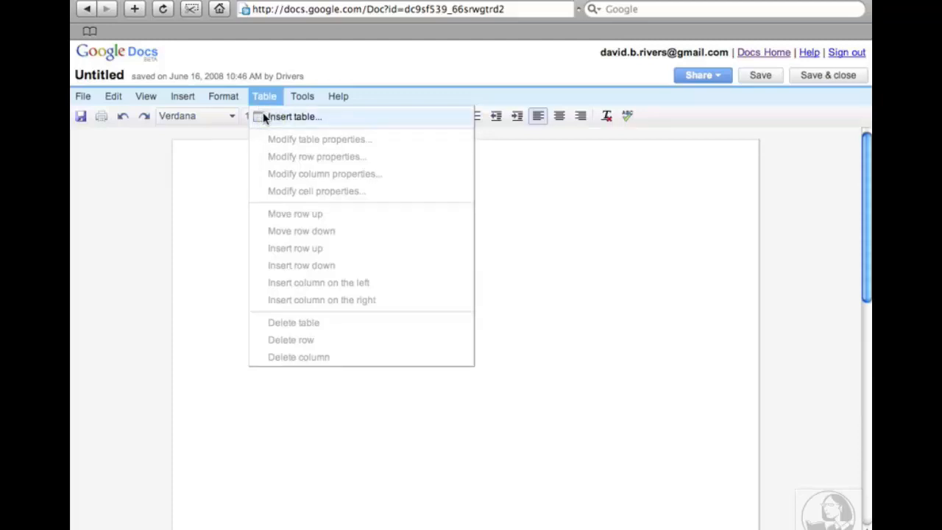
{"action": "left_click", "coordinate": [299, 99]}
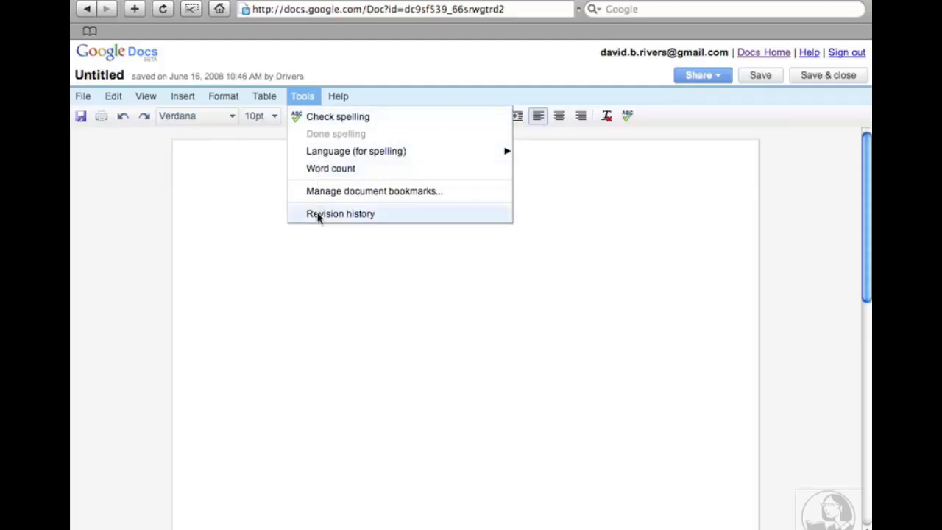
{"action": "left_click", "coordinate": [339, 97]}
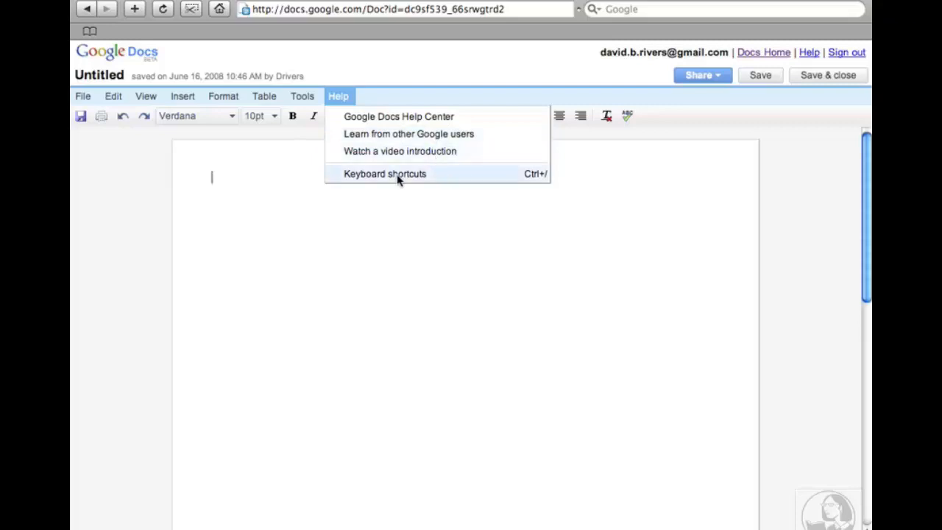
{"action": "left_click", "coordinate": [300, 295]}
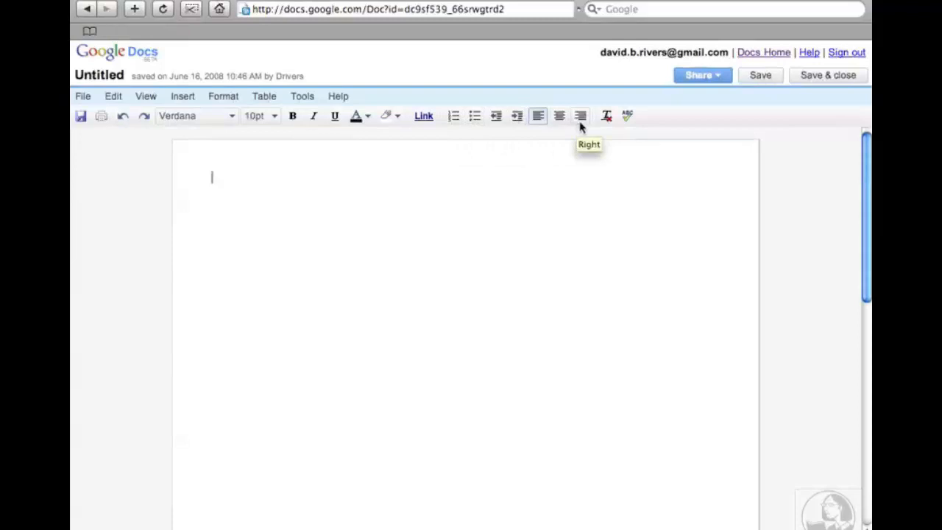
{"action": "left_click", "coordinate": [627, 118]}
{"action": "left_click_drag", "start_coordinate": [869, 153], "coordinate": [867, 388]}
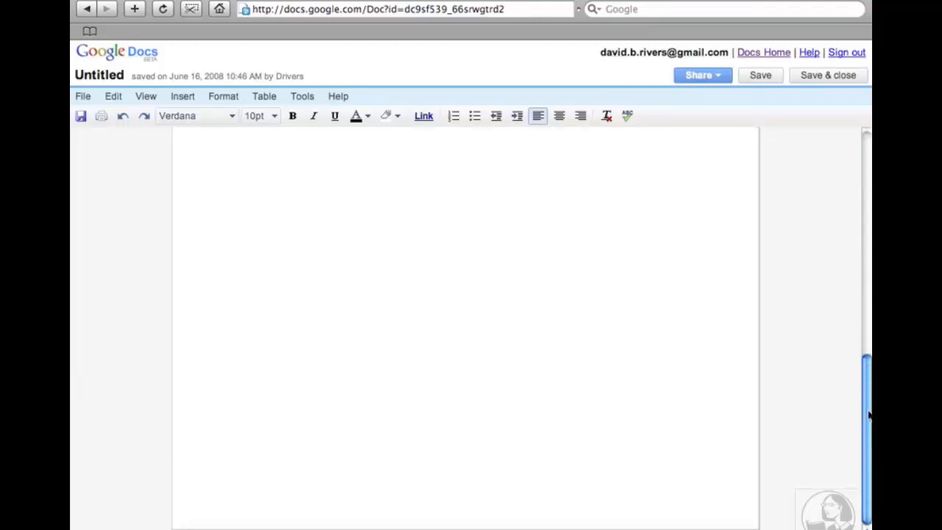
{"action": "left_click_drag", "start_coordinate": [869, 417], "coordinate": [867, 200]}
{"action": "left_click_drag", "start_coordinate": [870, 158], "coordinate": [871, 146]}
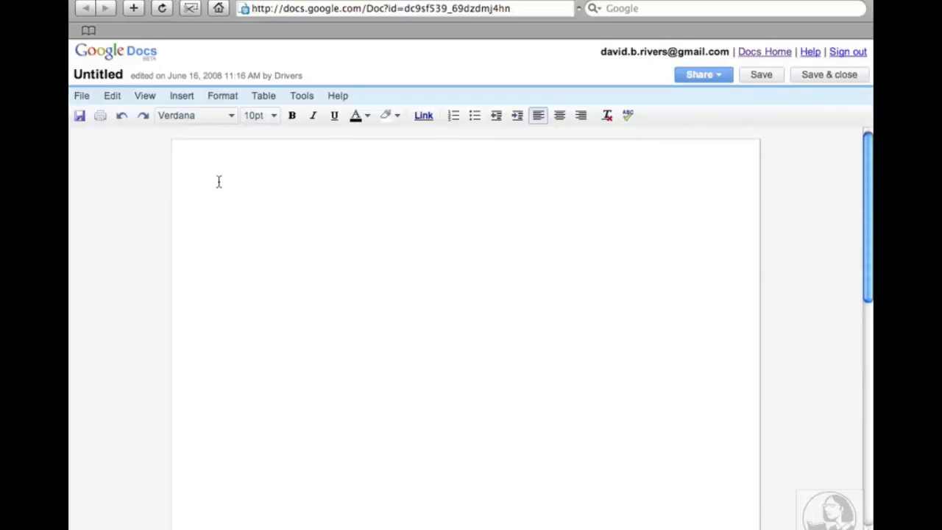
Set the font size to 18pt in the empty document.
{"action": "left_click", "coordinate": [274, 116]}
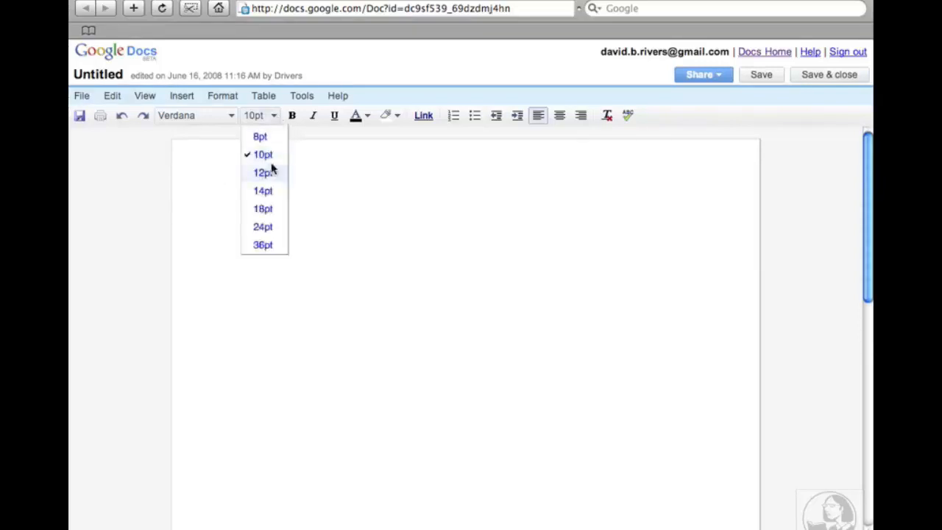
{"action": "left_click", "coordinate": [269, 209]}
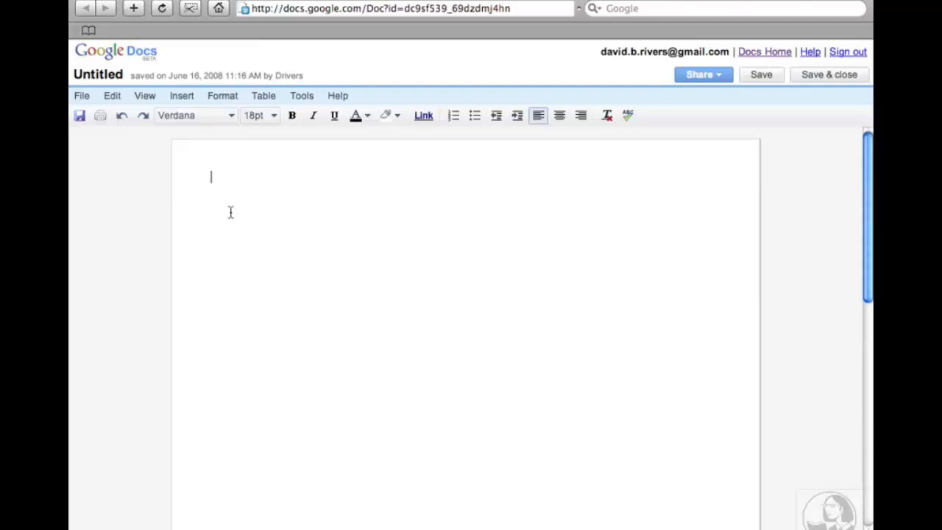
Type the heading 'User Conference 2008' at the top and start a new line.
{"action": "type", "text": "U"}
{"action": "type", "text": "ser "}
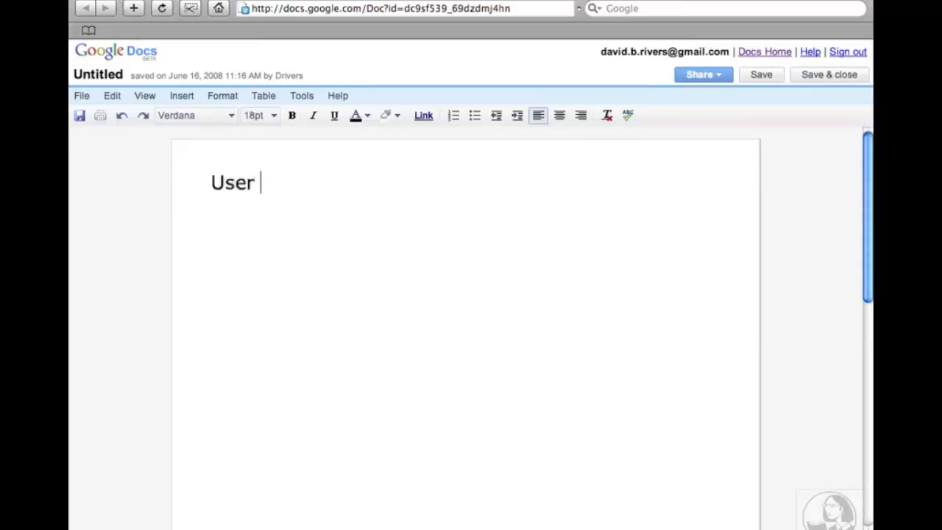
{"action": "type", "text": "Conference 2008"}
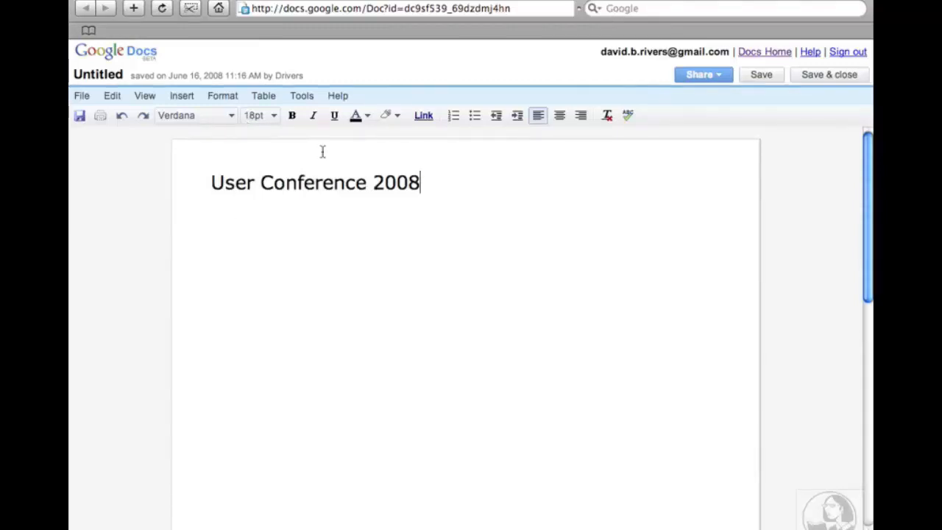
{"action": "key", "text": "Return"}
{"action": "key", "text": "Return"}
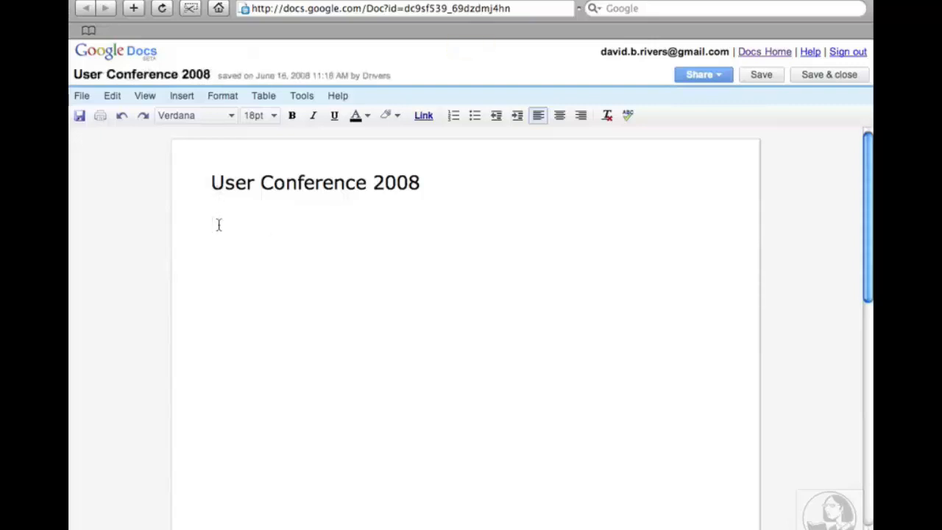
Drop the font size to 12pt and type 'Day 1' on its own line.
{"action": "left_click", "coordinate": [269, 124]}
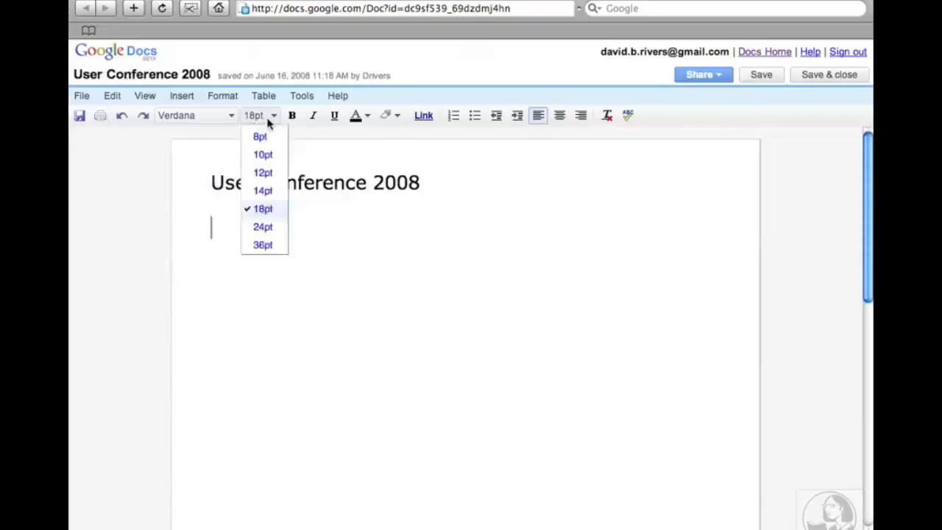
{"action": "left_click", "coordinate": [267, 174]}
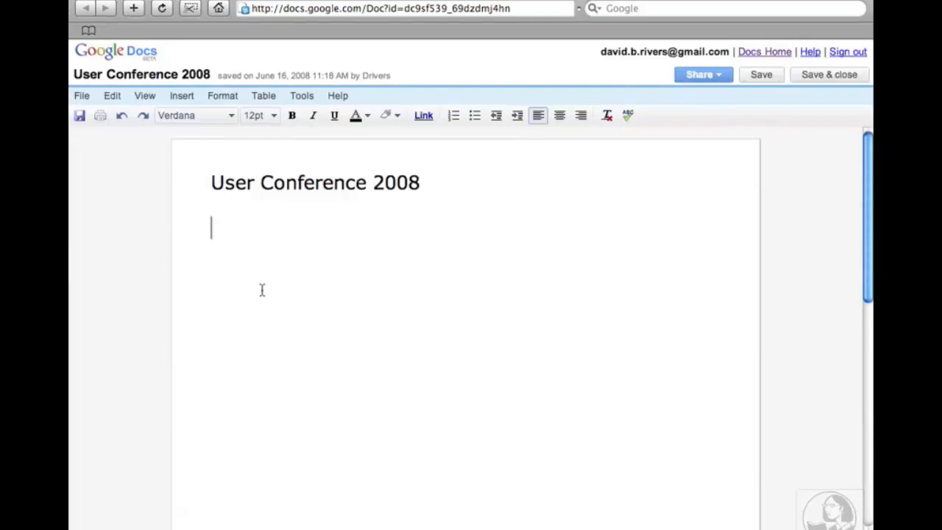
{"action": "type", "text": "Day 1"}
{"action": "key", "text": "Return"}
List Introductions, Ice-Breaker, Keynote Speaker, Break and Guest Speaker #1 on separate lines.
{"action": "type", "text": "Introductions"}
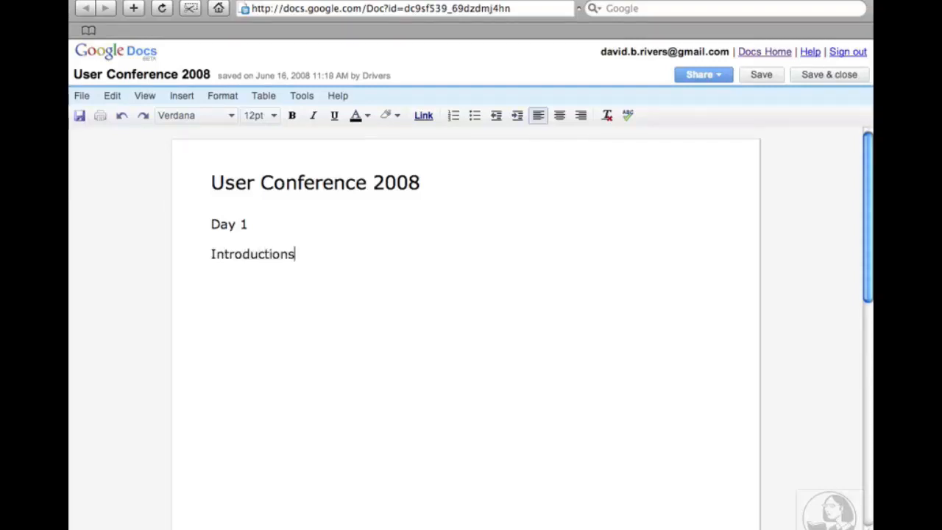
{"action": "key", "text": "Return"}
{"action": "type", "text": "Ice-Breaker"}
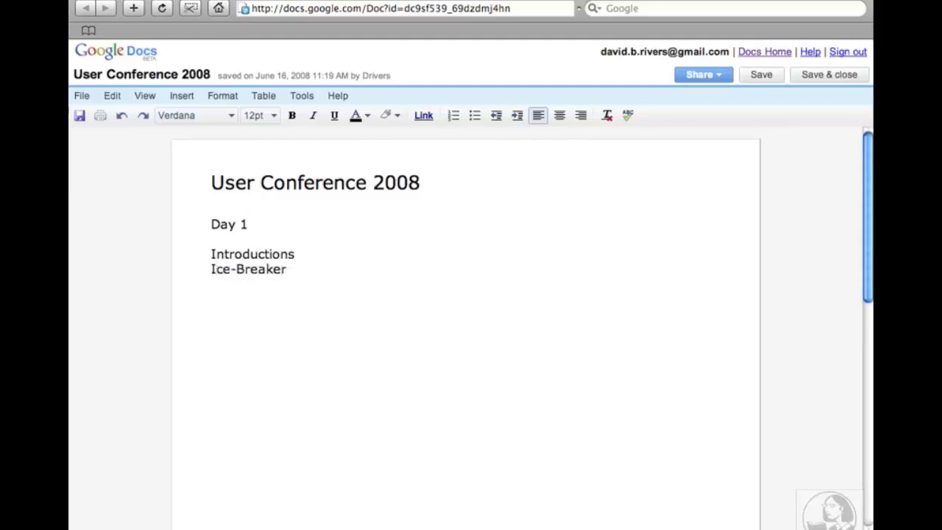
{"action": "key", "text": "Return"}
{"action": "type", "text": "Keynote Speaker"}
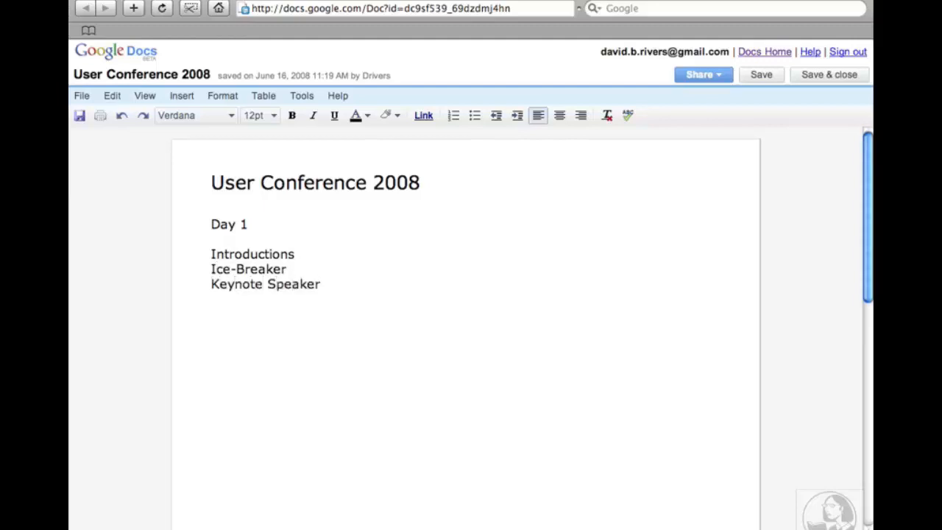
{"action": "key", "text": "Return"}
{"action": "type", "text": "Break"}
{"action": "key", "text": "Return"}
{"action": "type", "text": "Guest "}
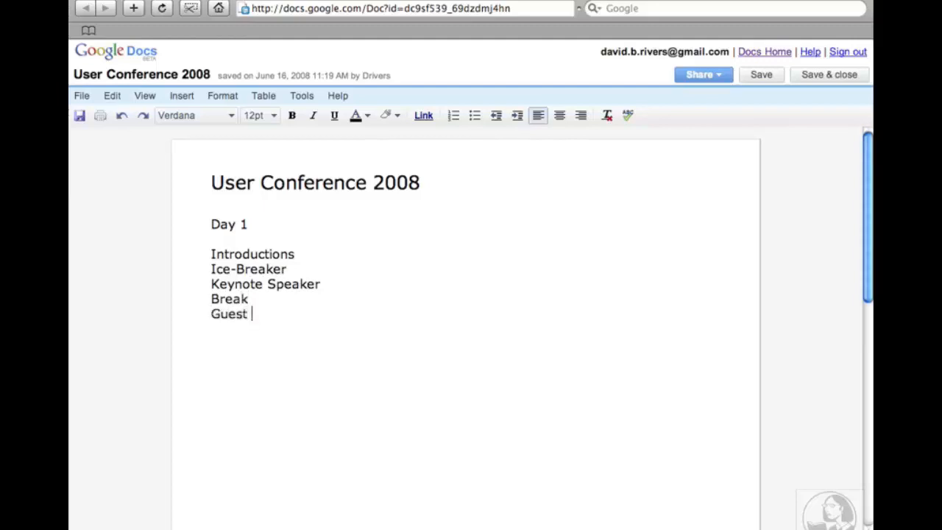
{"action": "type", "text": "Speaker #"}
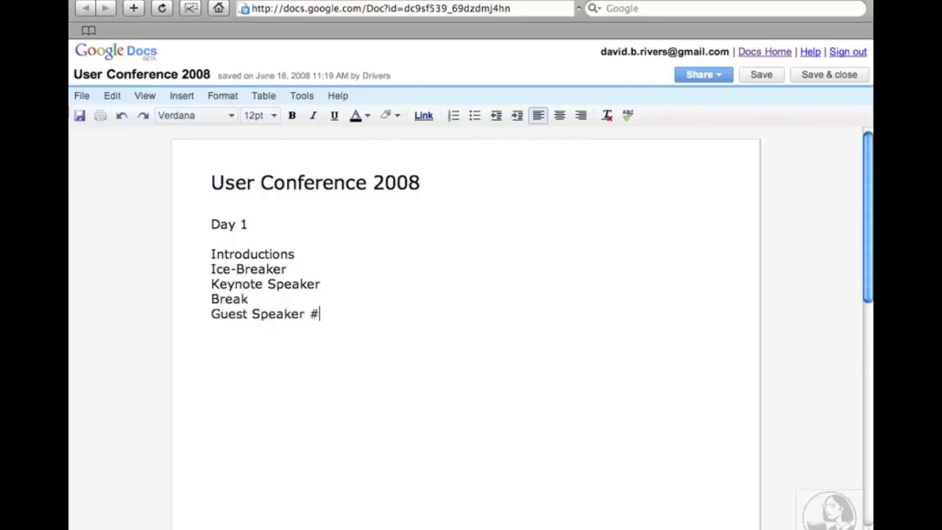
{"action": "type", "text": "1"}
{"action": "key", "text": "Return"}
Insert an 'Exercise #1' line after Break, correcting the 'Exercie' typo.
{"action": "left_click", "coordinate": [249, 299]}
{"action": "key", "text": "Return"}
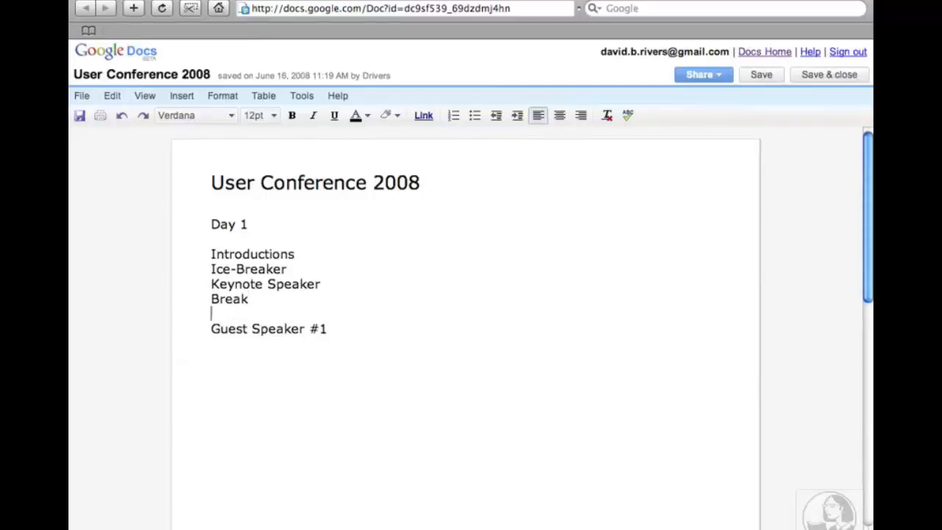
{"action": "type", "text": "Exercie"}
{"action": "key", "text": "BackSpace"}
{"action": "type", "text": "se "}
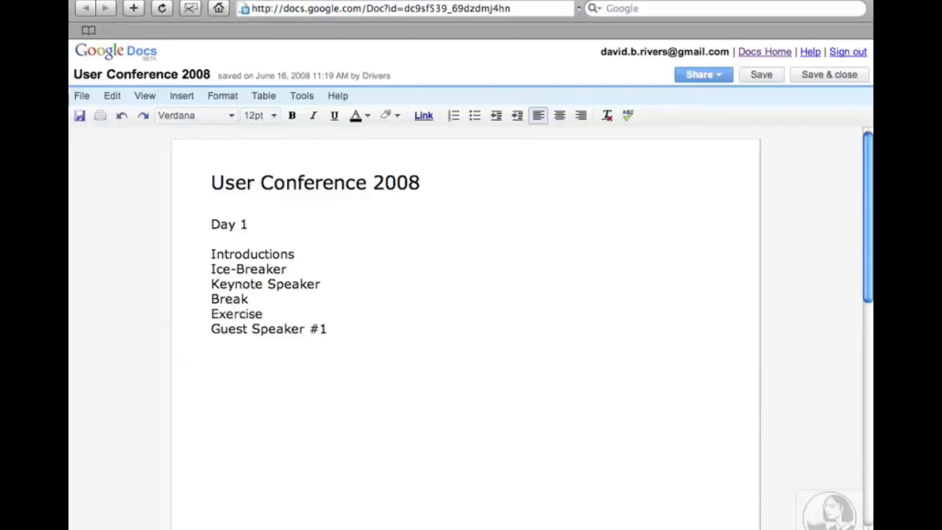
{"action": "type", "text": "#1"}
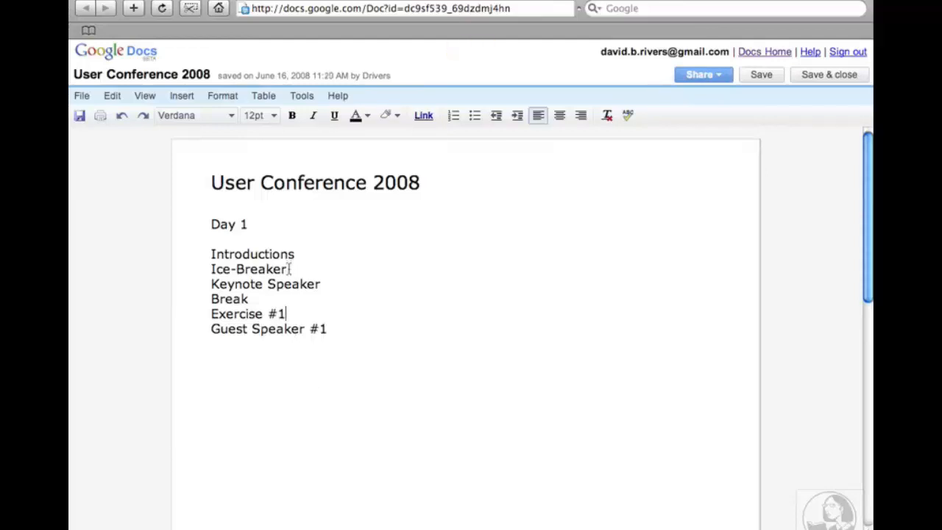
{"action": "left_click", "coordinate": [236, 269]}
Erase the Ice-Breaker line so Introductions is followed directly by Keynote Speaker.
{"action": "key", "text": "BackSpace"}
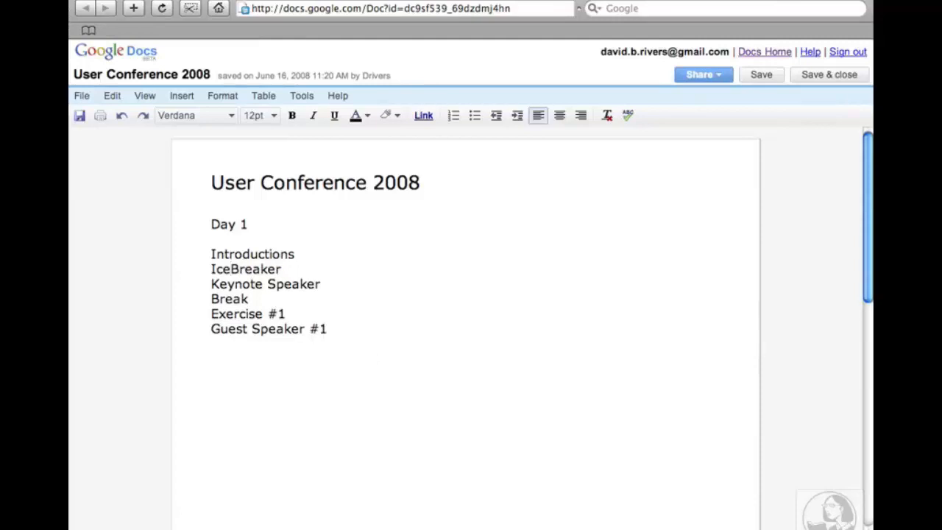
{"action": "key", "text": "BackSpace"}
{"action": "key", "text": "BackSpace"}
{"action": "key", "text": "BackSpace"}
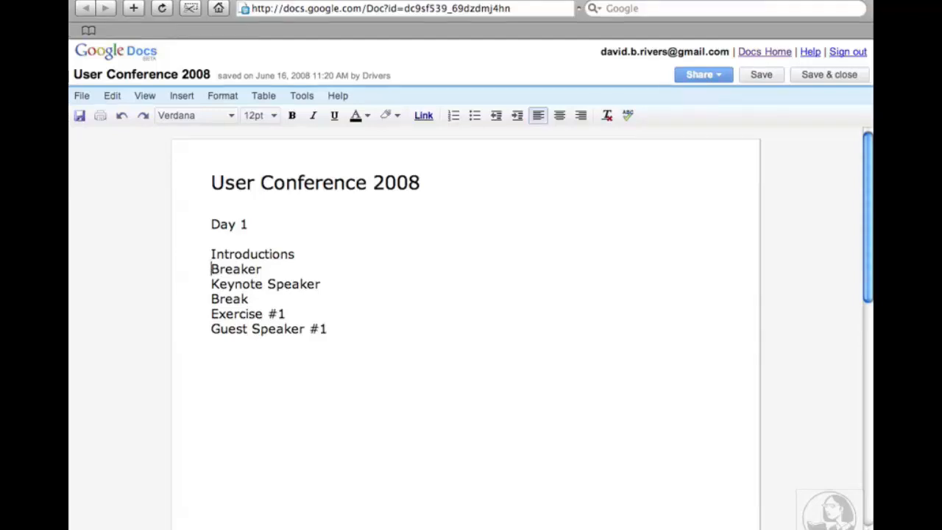
{"action": "key", "text": "Delete"}
{"action": "key", "text": "Delete"}
{"action": "key", "text": "Delete"}
{"action": "key", "text": "Delete"}
{"action": "key", "text": "Delete"}
{"action": "key", "text": "Delete"}
{"action": "key", "text": "Delete"}
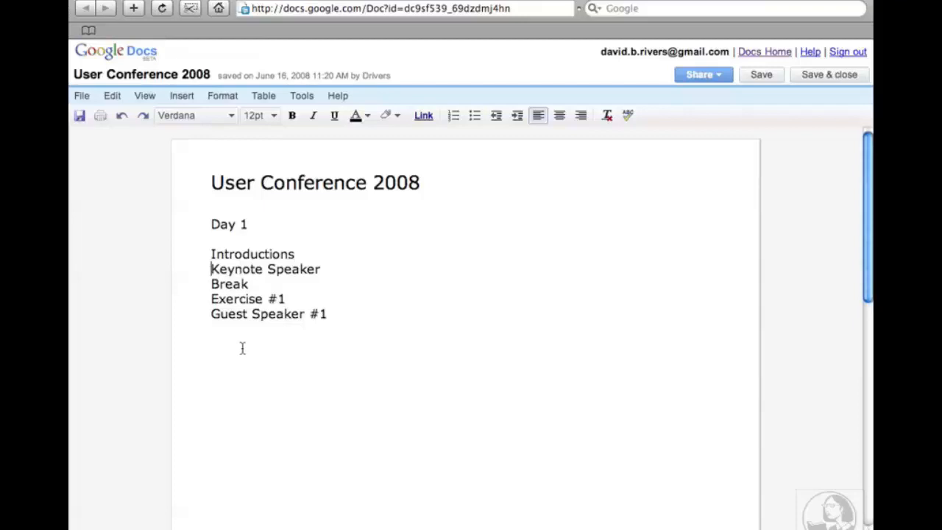
{"action": "key", "text": "Down"}
{"action": "left_click", "coordinate": [242, 348]}
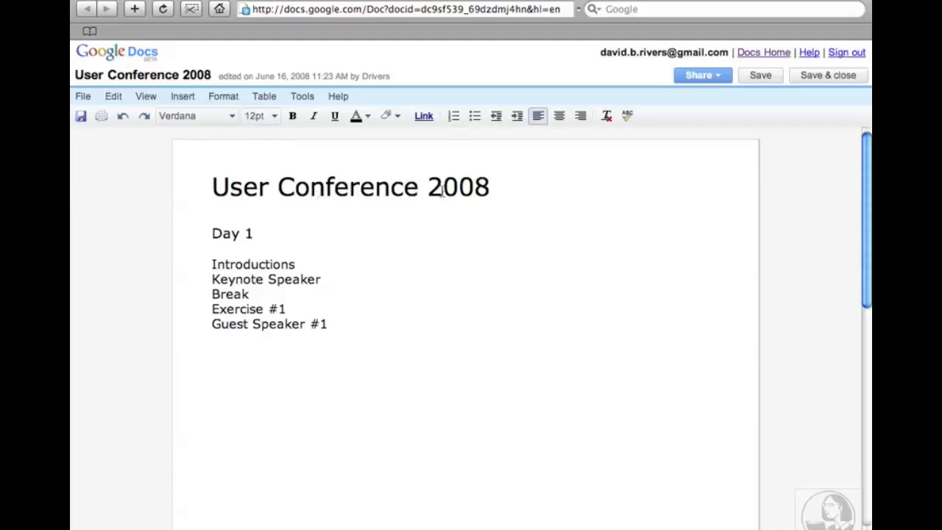
{"action": "left_click", "coordinate": [498, 190]}
Insert a © symbol after 2008 in the title from the Special characters picker.
{"action": "left_click", "coordinate": [183, 97]}
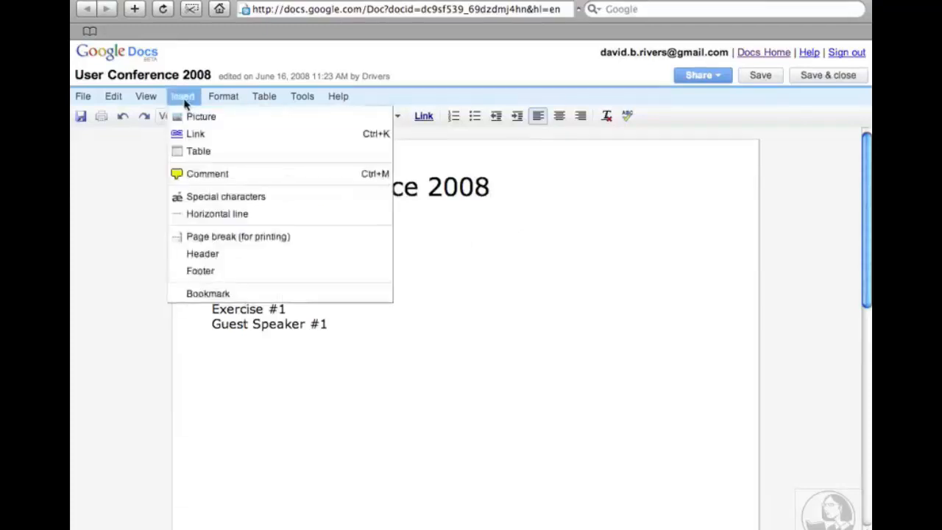
{"action": "left_click", "coordinate": [193, 199]}
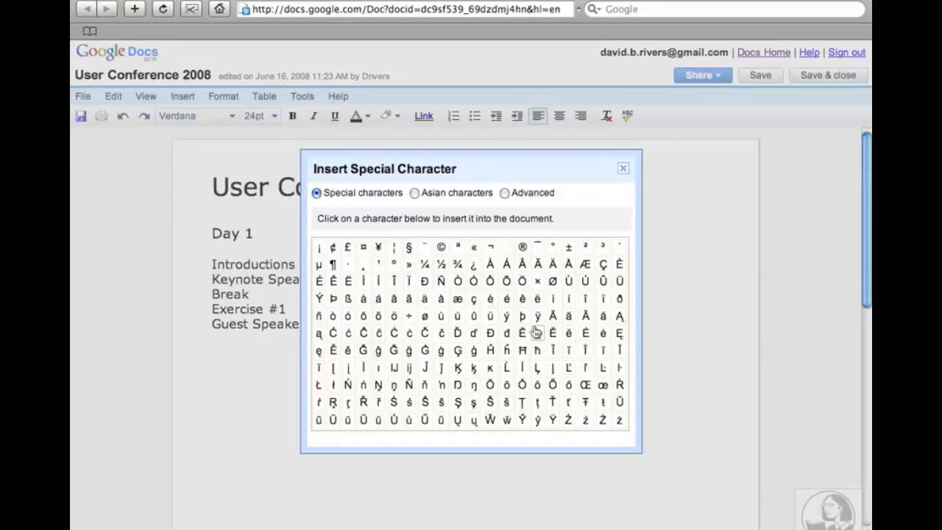
{"action": "left_click", "coordinate": [416, 193]}
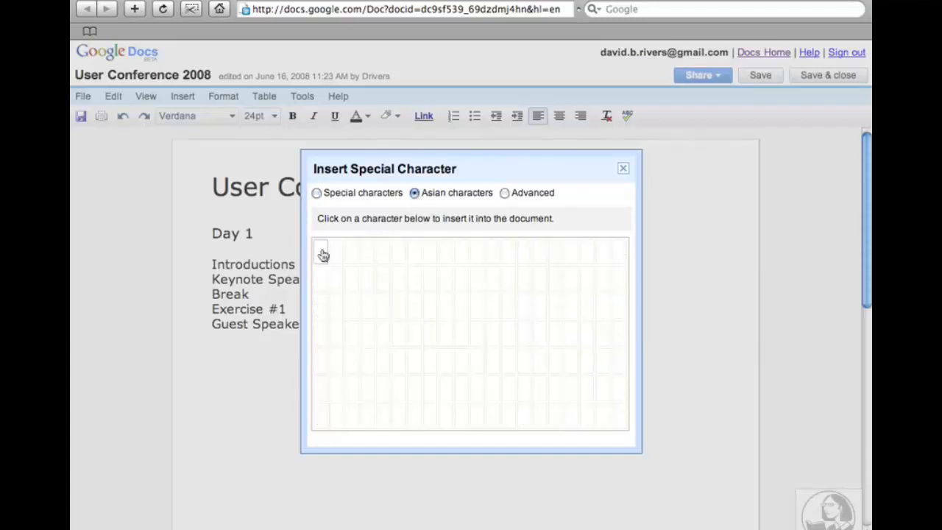
{"action": "left_click", "coordinate": [505, 193]}
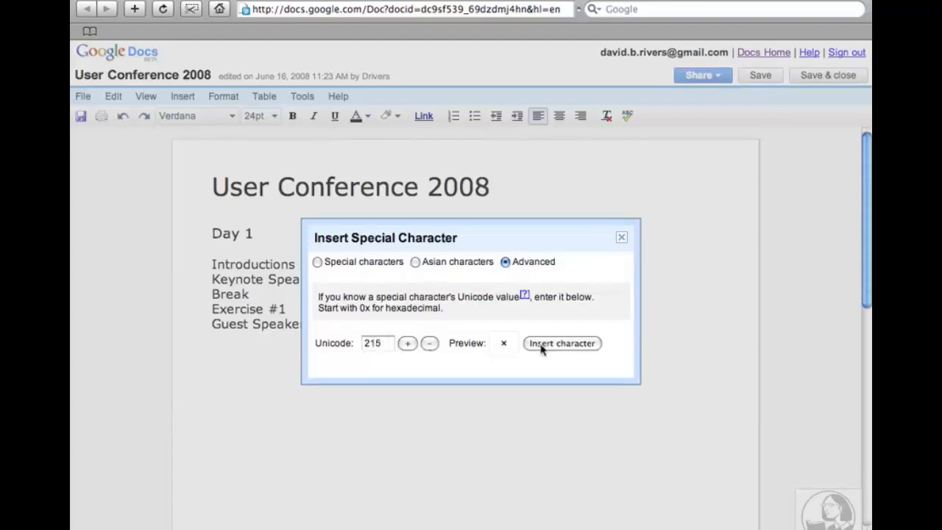
{"action": "left_click", "coordinate": [317, 262]}
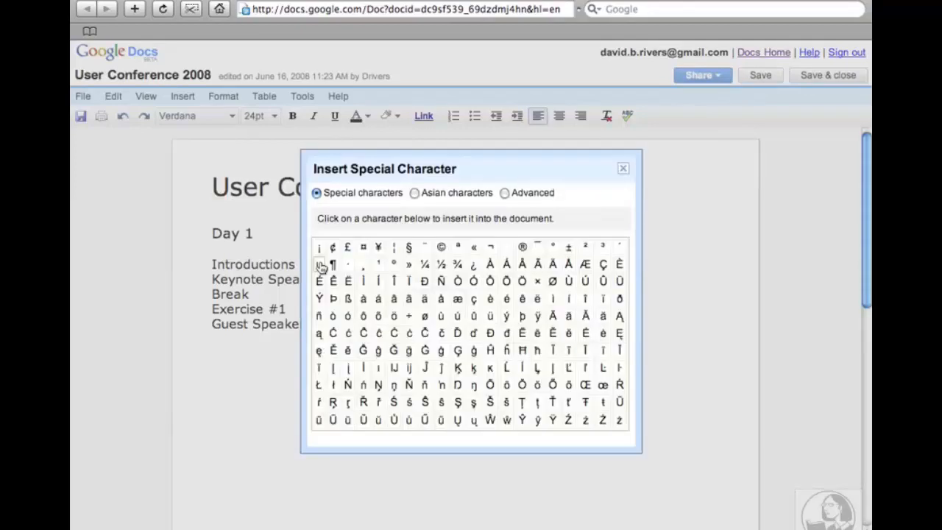
{"action": "left_click", "coordinate": [441, 248]}
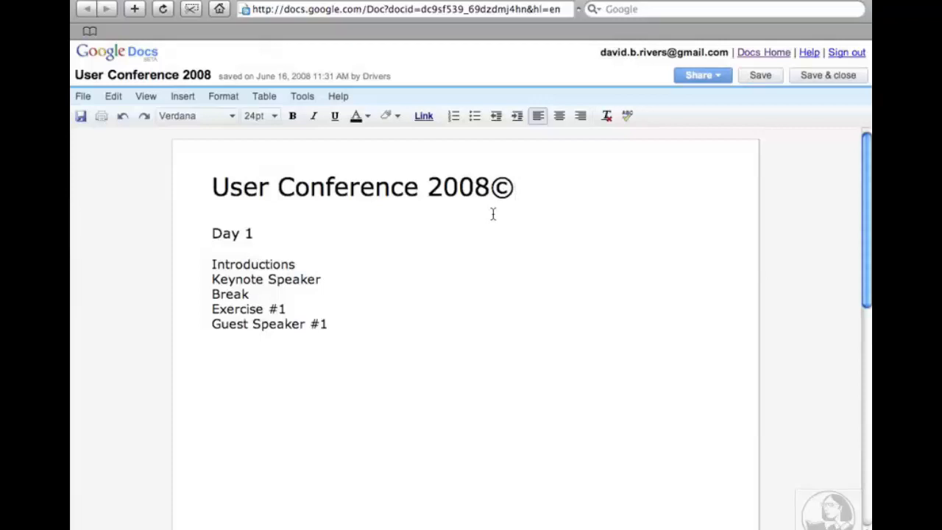
Add the keynote speaker's name in parentheses after Keynote Speaker, deleting the first name's final e.
{"action": "left_click", "coordinate": [345, 280]}
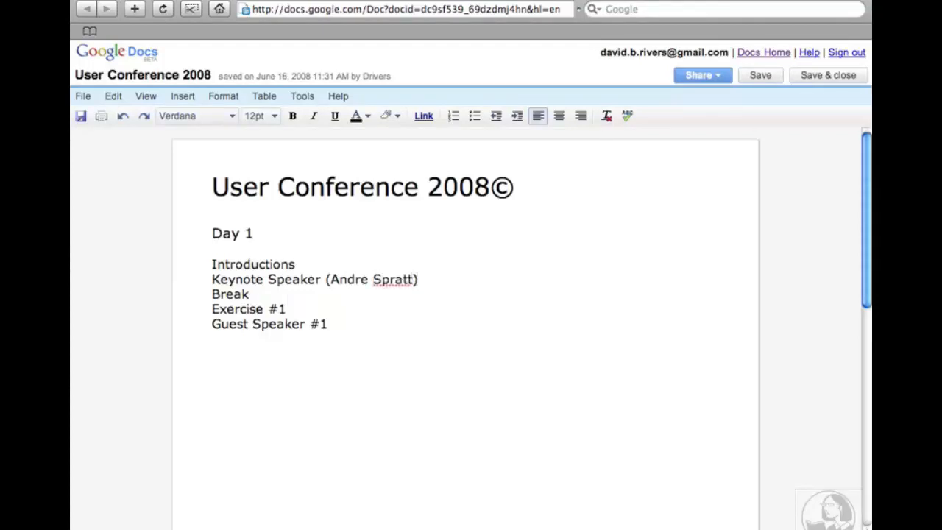
{"action": "left_click", "coordinate": [361, 281]}
{"action": "key", "text": "Delete"}
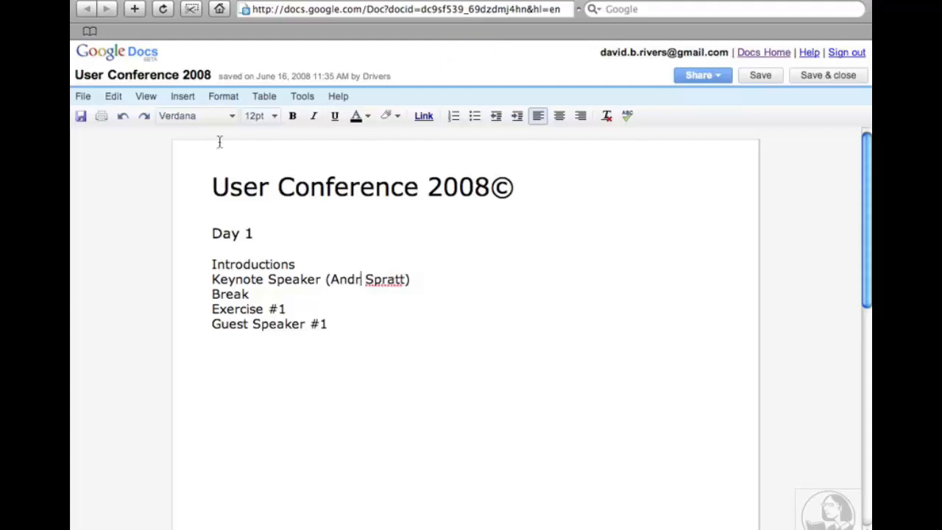
{"action": "left_click", "coordinate": [186, 97]}
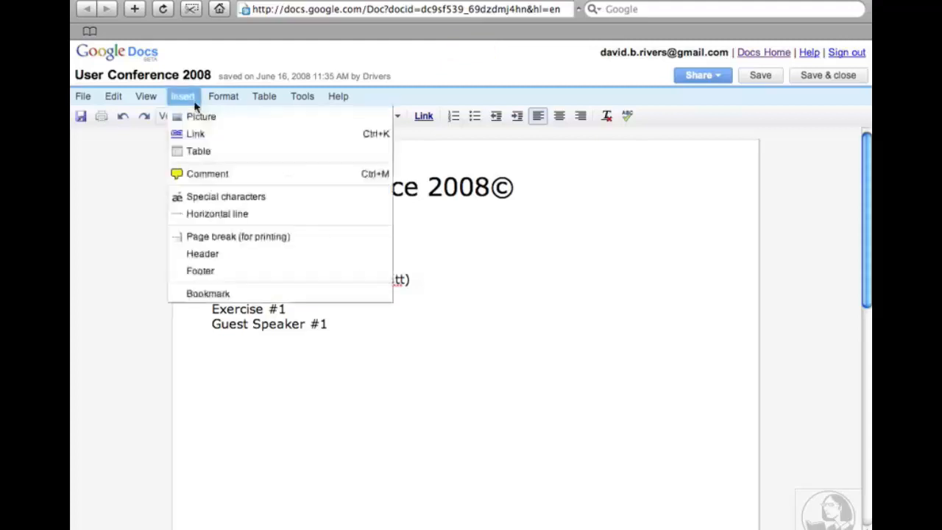
End the keynote speaker's first name with an accented é, then bring up the Insert menu.
{"action": "left_click", "coordinate": [196, 197]}
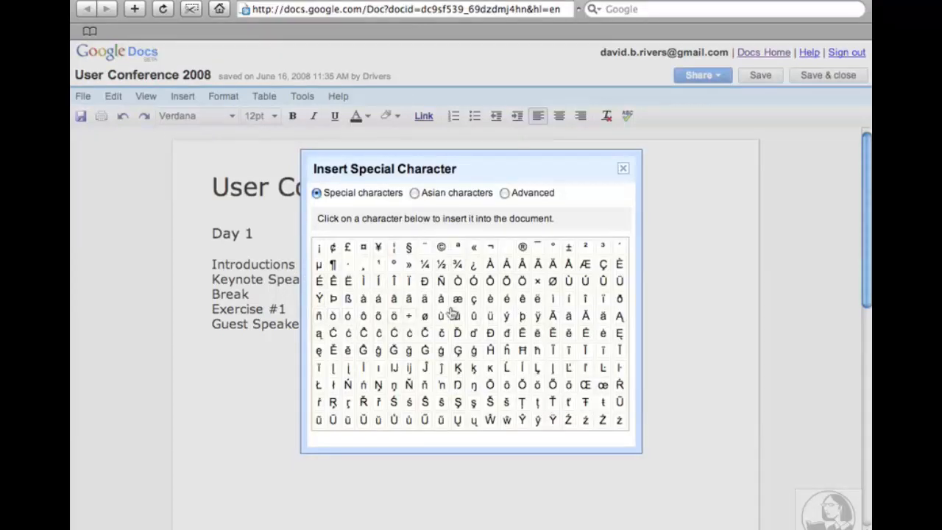
{"action": "left_click", "coordinate": [507, 300]}
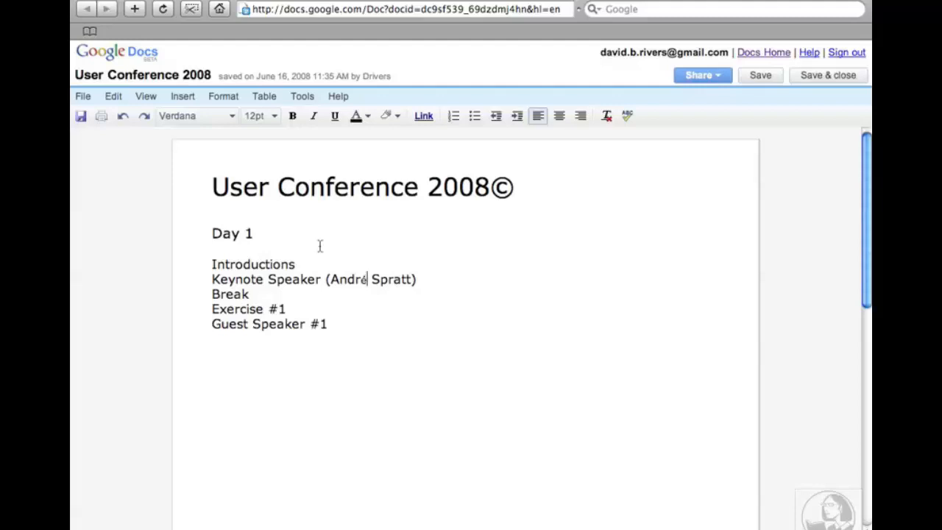
{"action": "left_click", "coordinate": [184, 99]}
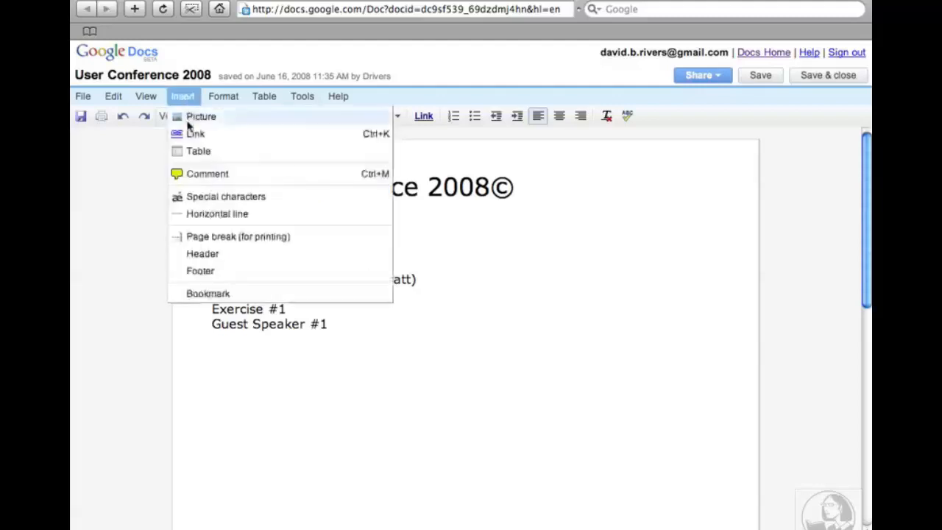
{"action": "left_click", "coordinate": [190, 197]}
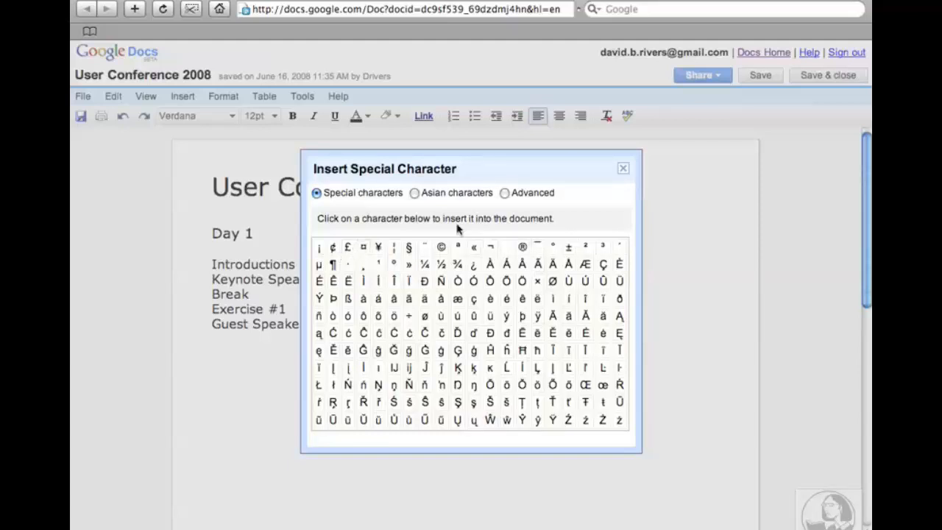
{"action": "left_click", "coordinate": [623, 171]}
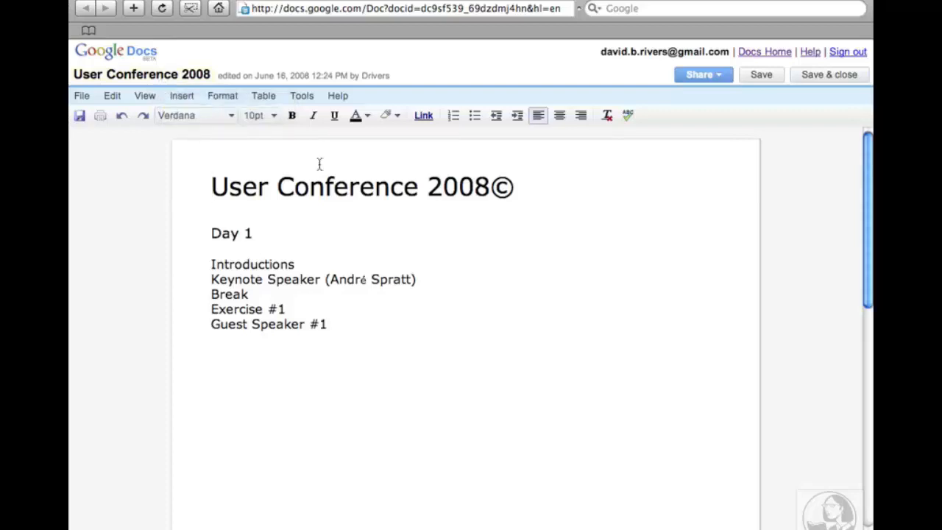
{"action": "left_click", "coordinate": [419, 1]}
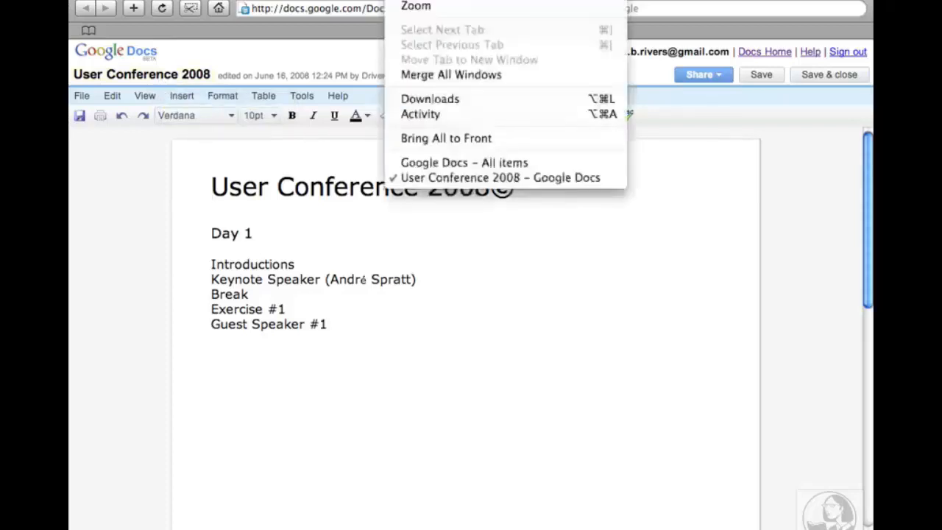
{"action": "left_click", "coordinate": [442, 163]}
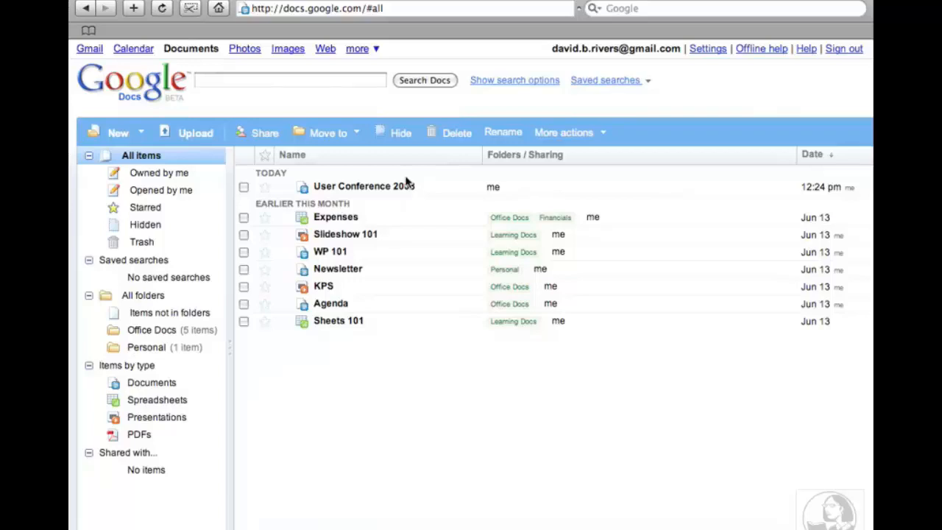
{"action": "left_click", "coordinate": [407, 0]}
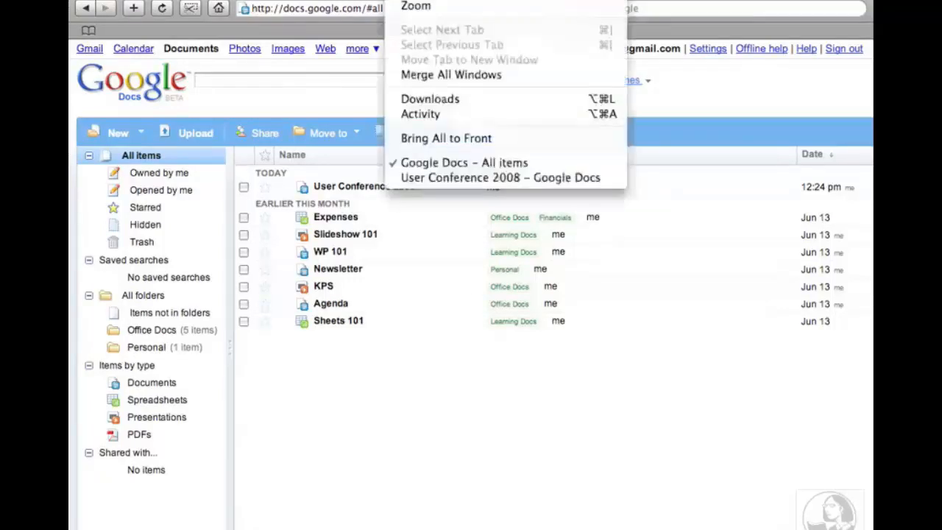
{"action": "left_click", "coordinate": [425, 180]}
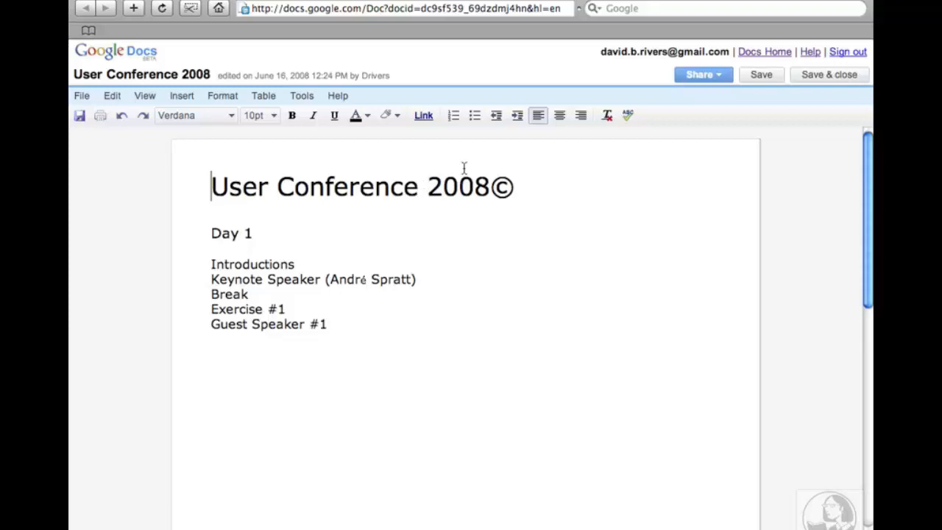
Create a new blank document and enter the author's full name as its first line.
{"action": "left_click", "coordinate": [82, 96]}
{"action": "mouse_move", "coordinate": [95, 122]}
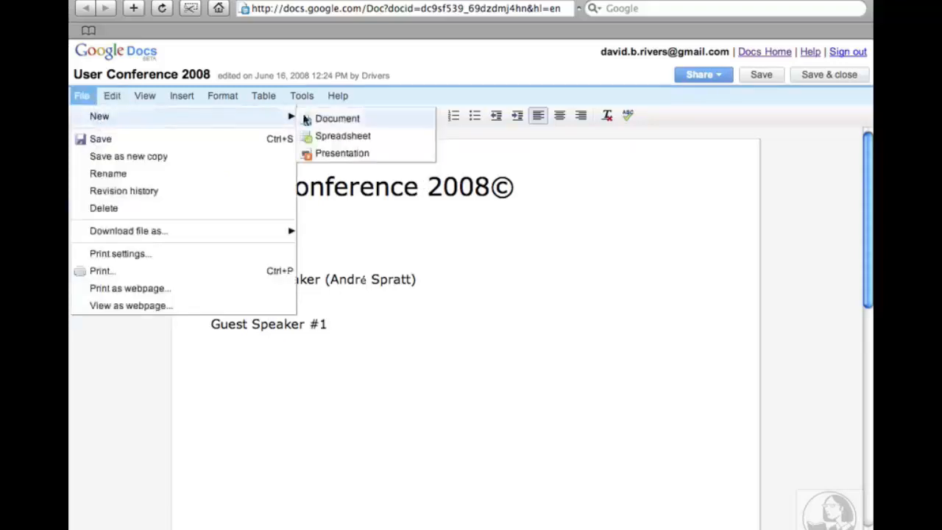
{"action": "left_click", "coordinate": [335, 122]}
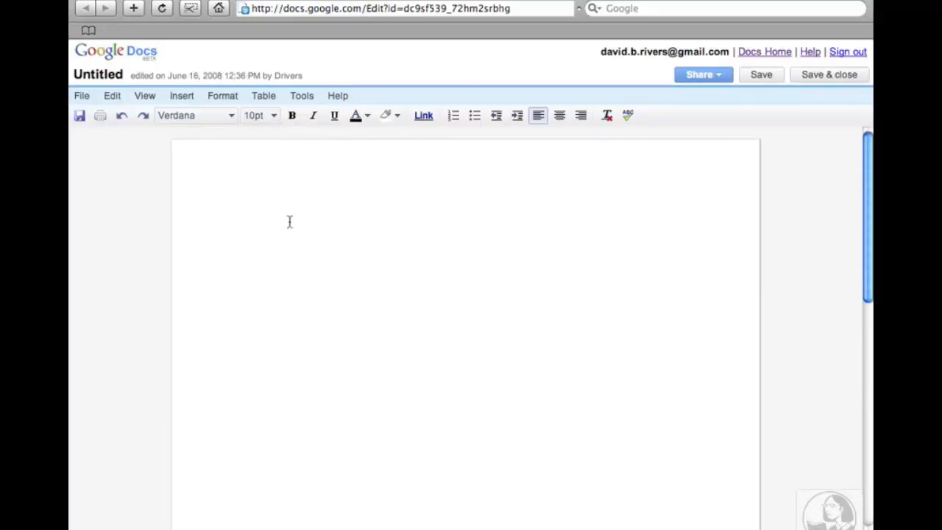
{"action": "key", "text": "Return"}
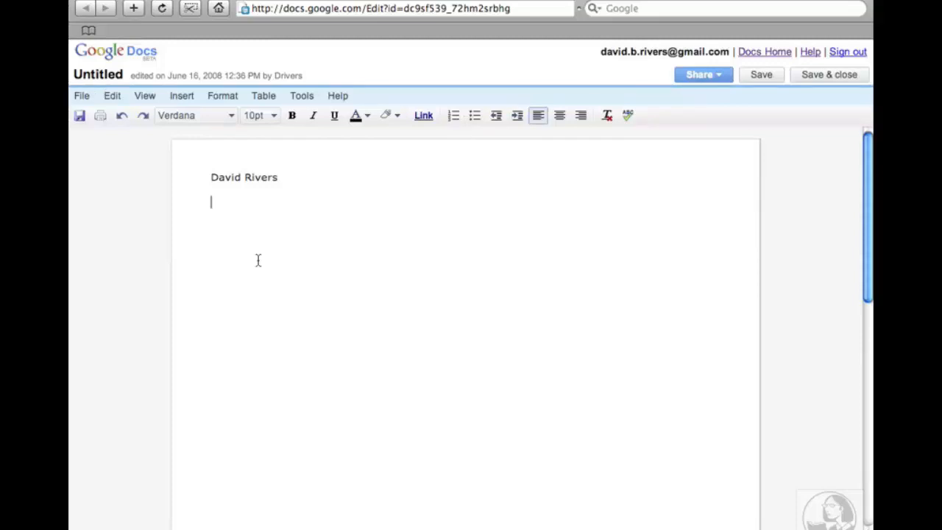
Save the new document so it is titled with the author's name.
{"action": "left_click", "coordinate": [760, 78]}
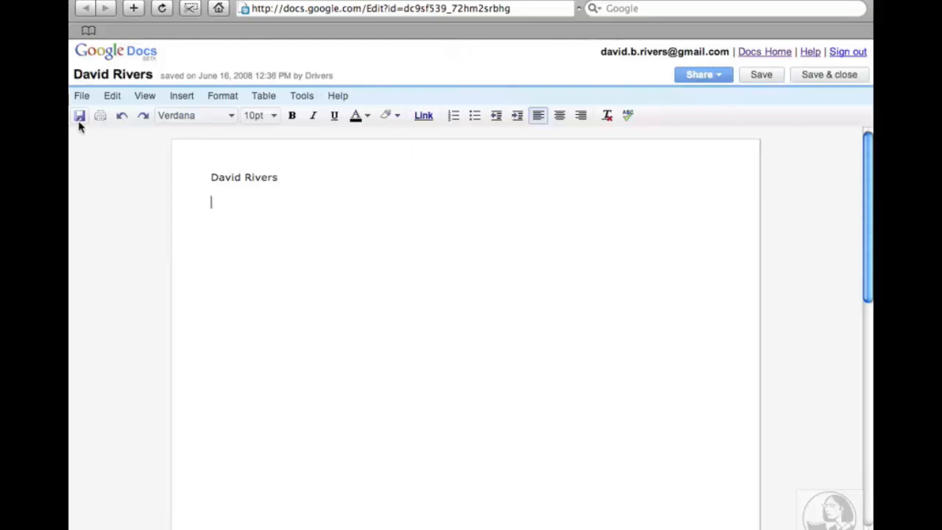
{"action": "left_click", "coordinate": [81, 101]}
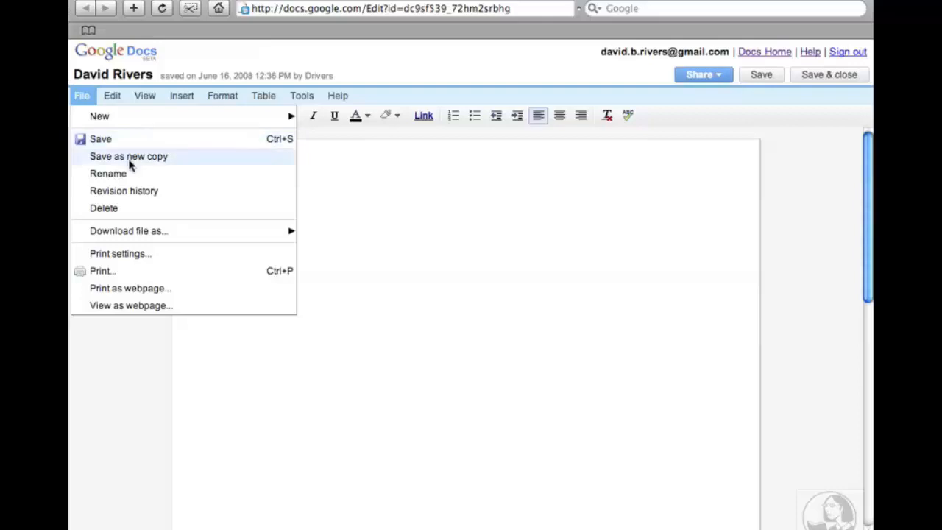
{"action": "left_click", "coordinate": [457, 293]}
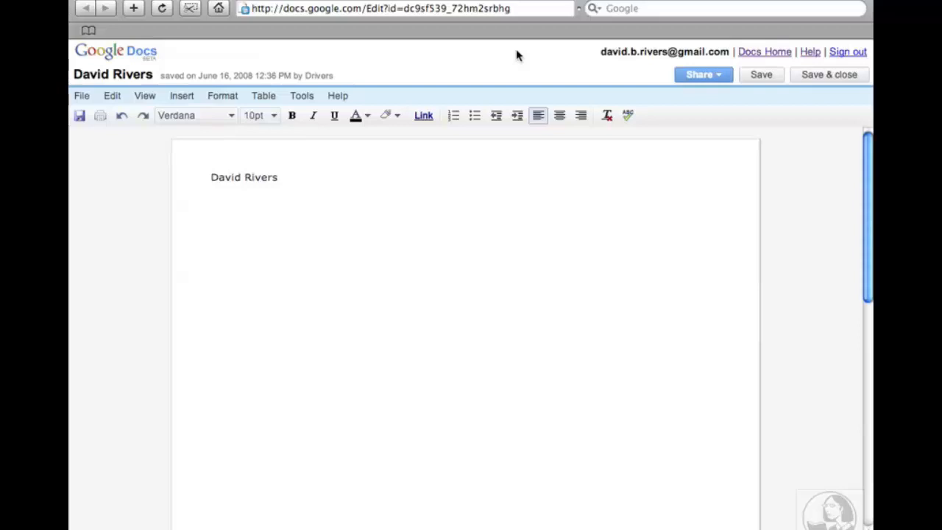
Add the line 'Author' below the name, then save and close the document.
{"action": "type", "text": "Author"}
{"action": "key", "text": "Return"}
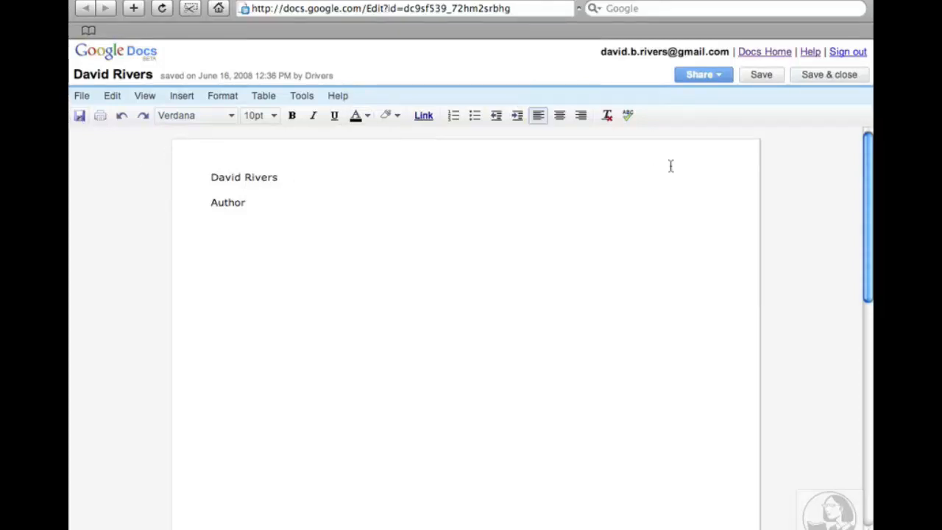
{"action": "left_click", "coordinate": [762, 76]}
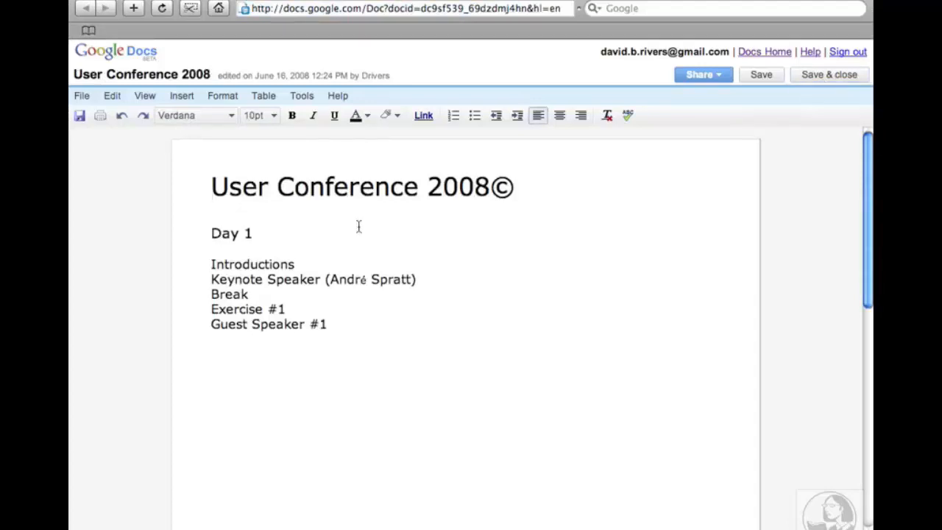
Save and close User Conference 2008, returning to the All items list.
{"action": "left_click", "coordinate": [843, 74]}
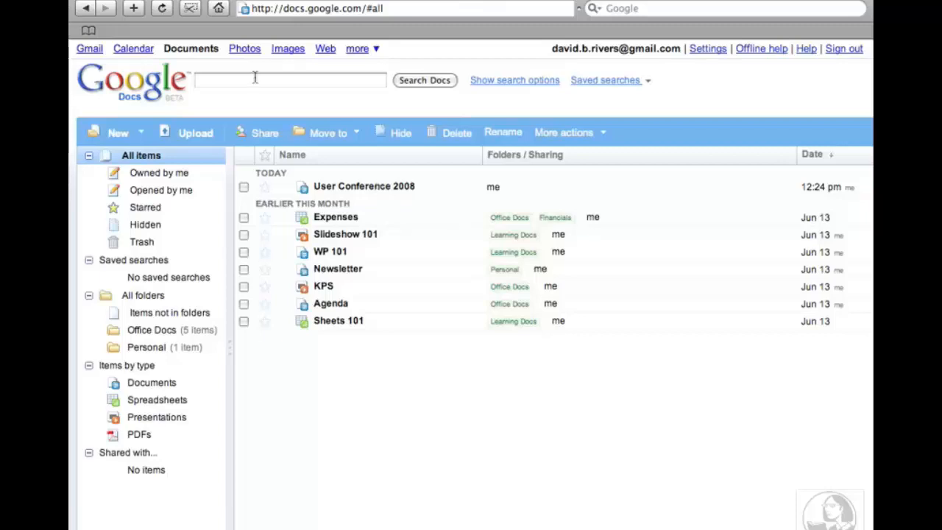
Reload the documents list to show the new document, then go to the Upload page.
{"action": "left_click", "coordinate": [162, 9]}
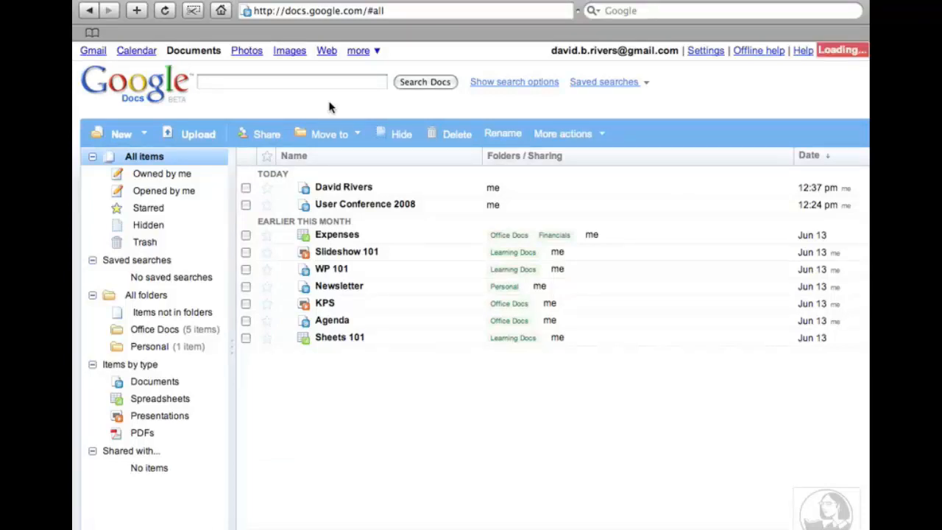
{"action": "left_click", "coordinate": [194, 138]}
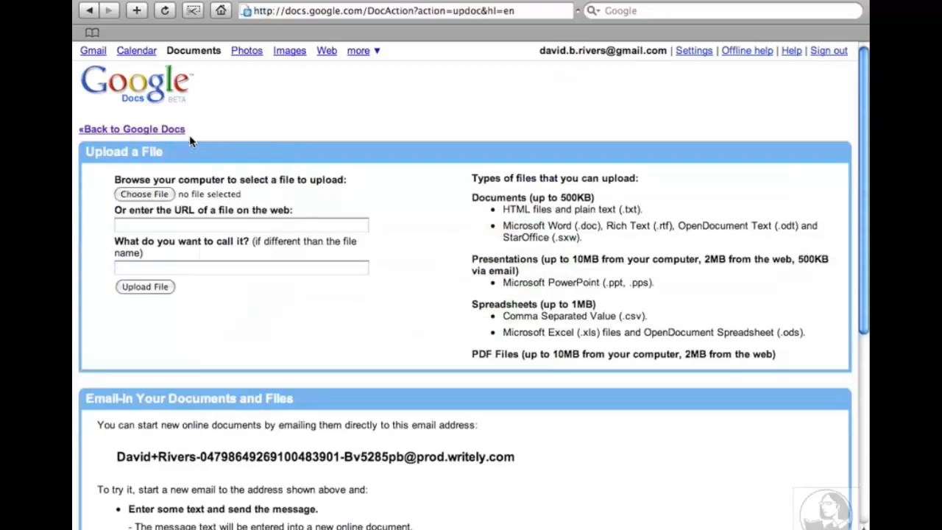
Choose User Conference.rtf from Exercise Files and upload it into Google Docs.
{"action": "left_click", "coordinate": [154, 195]}
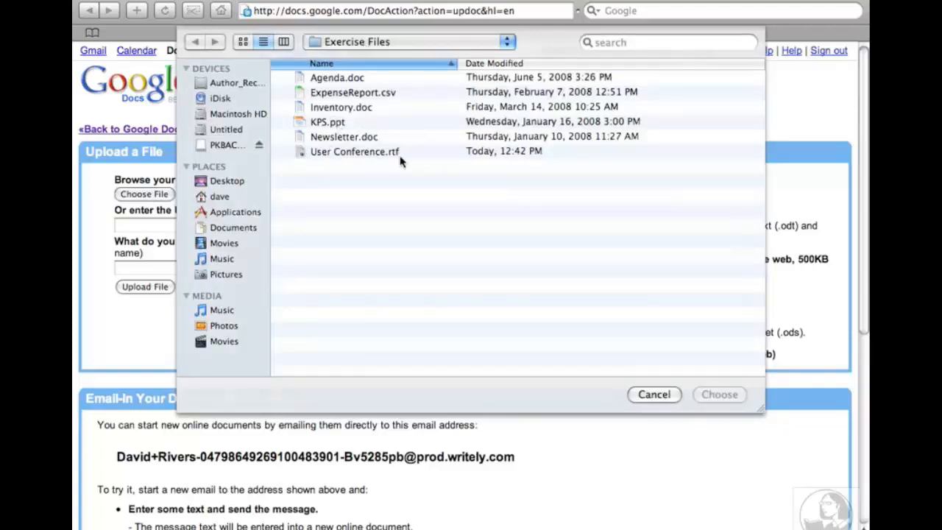
{"action": "left_click", "coordinate": [336, 158]}
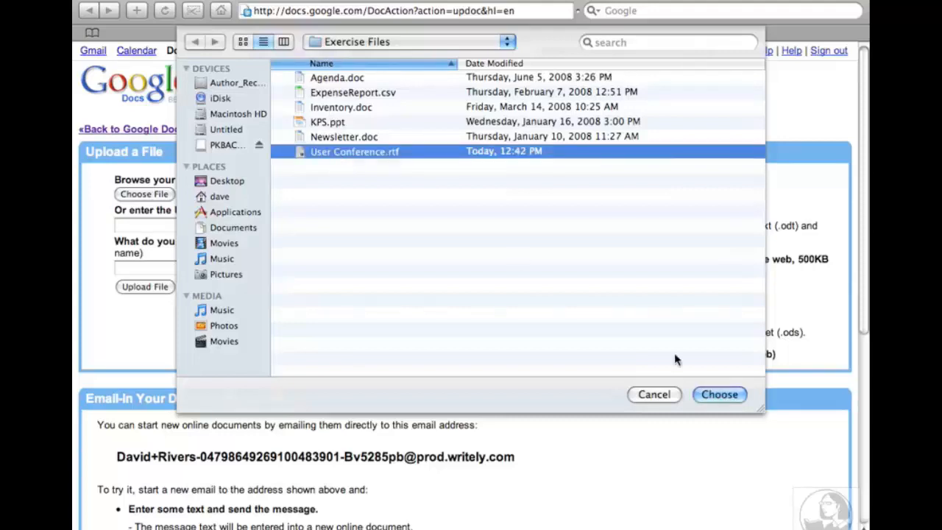
{"action": "left_click", "coordinate": [719, 394]}
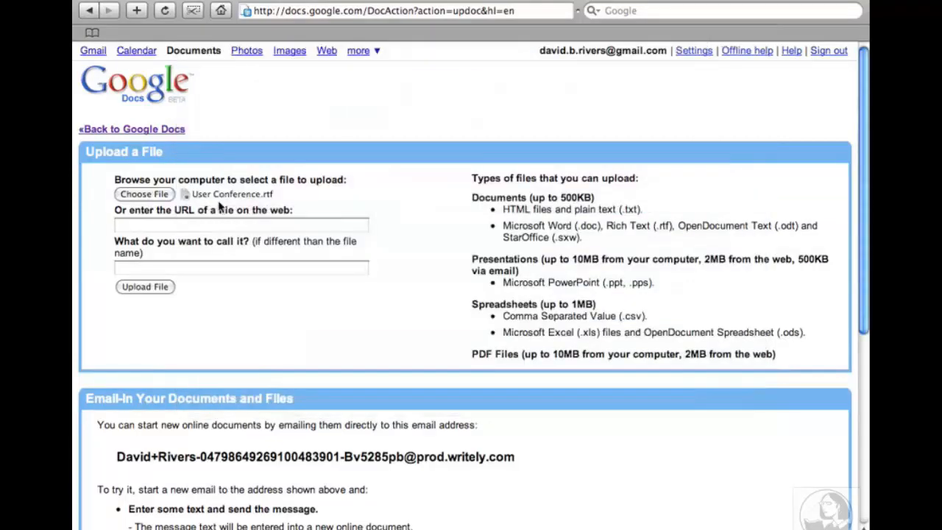
{"action": "left_click", "coordinate": [136, 290]}
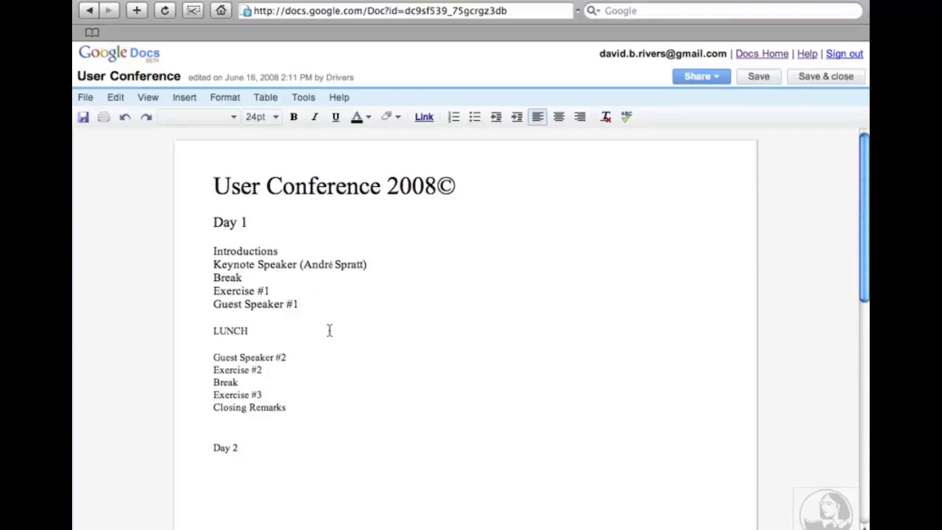
Add the line 'Review of Day 1' at the start of the Day 2 section.
{"action": "scroll", "coordinate": [329, 330], "scroll_direction": "down", "scroll_amount": 1}
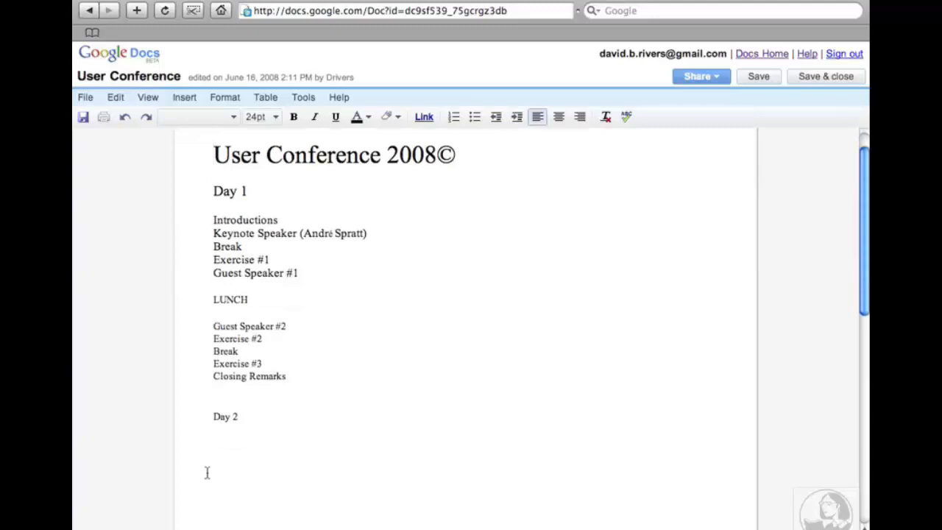
{"action": "left_click", "coordinate": [221, 452]}
{"action": "type", "text": "Review"}
{"action": "type", "text": "of Day 1"}
{"action": "key", "text": "Return"}
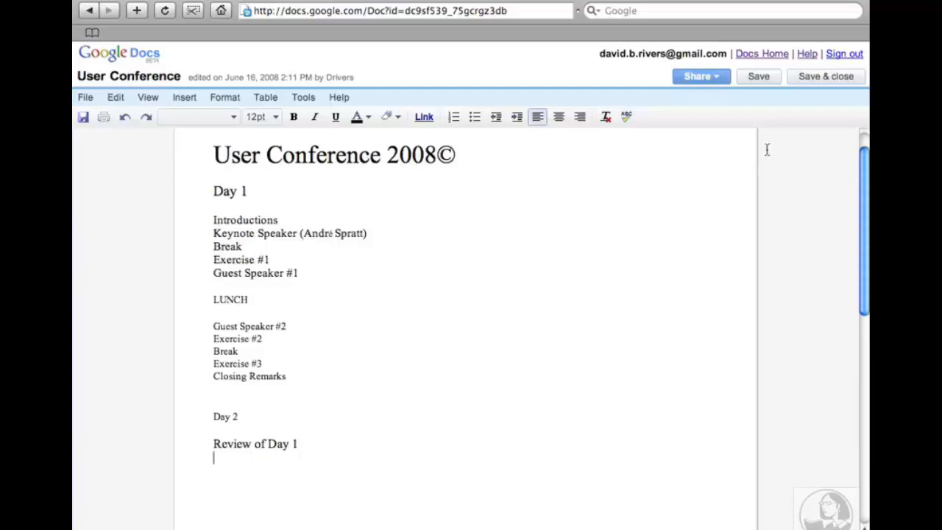
Save and close, sort the list by date, filter Documents then All items, and reopen User Conference.
{"action": "left_click", "coordinate": [818, 78]}
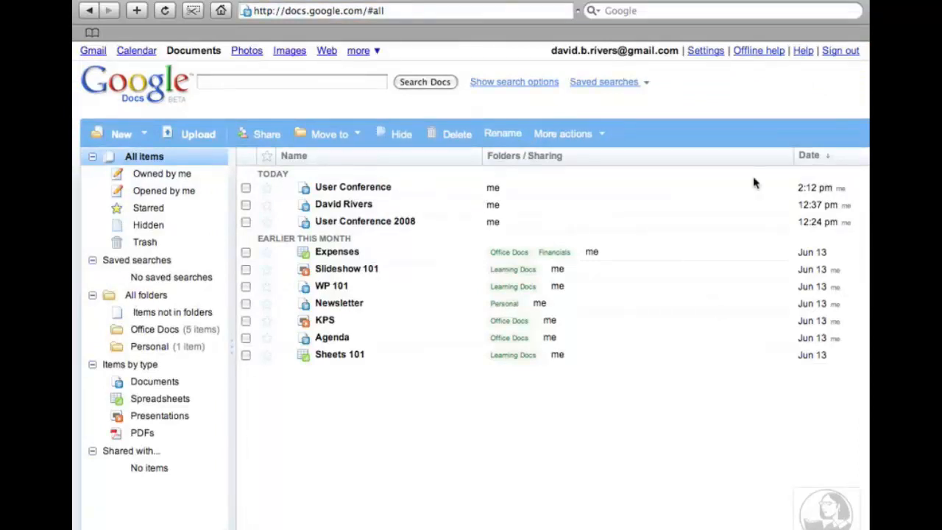
{"action": "left_click", "coordinate": [832, 163]}
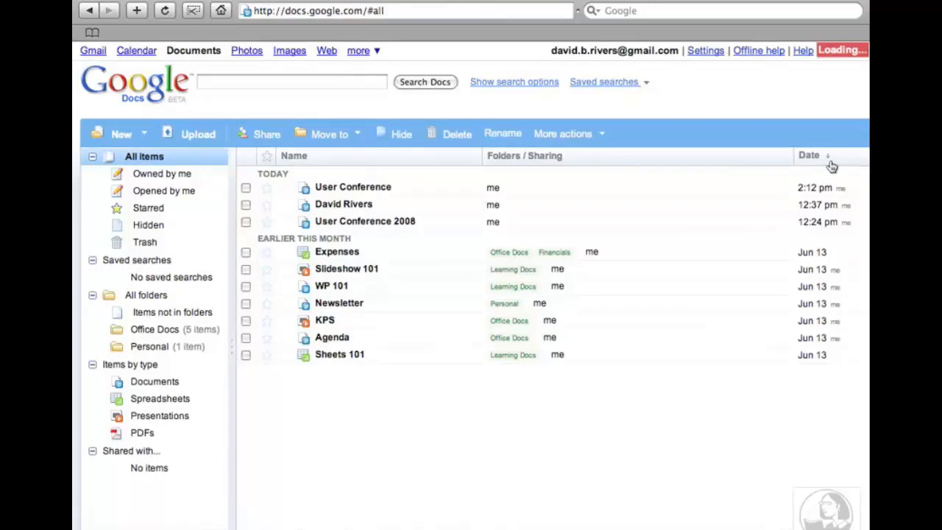
{"action": "left_click", "coordinate": [150, 388]}
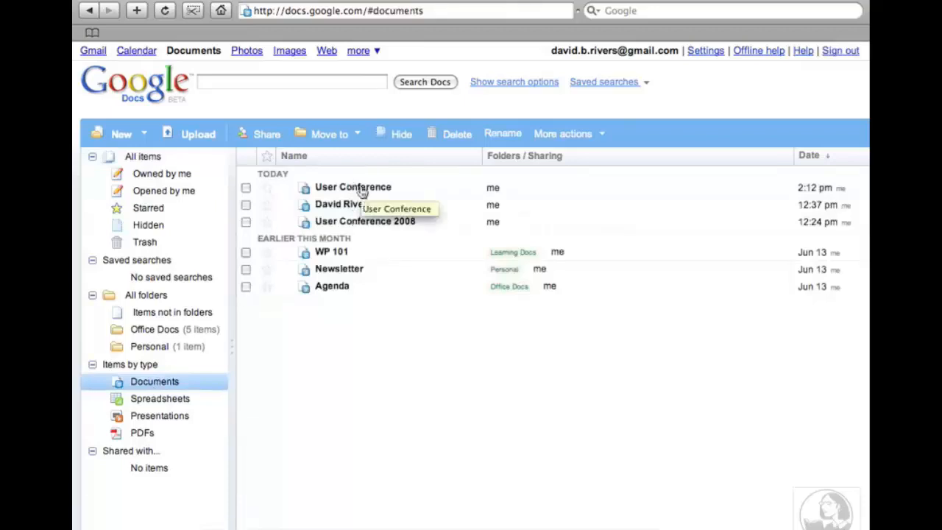
{"action": "left_click", "coordinate": [134, 157]}
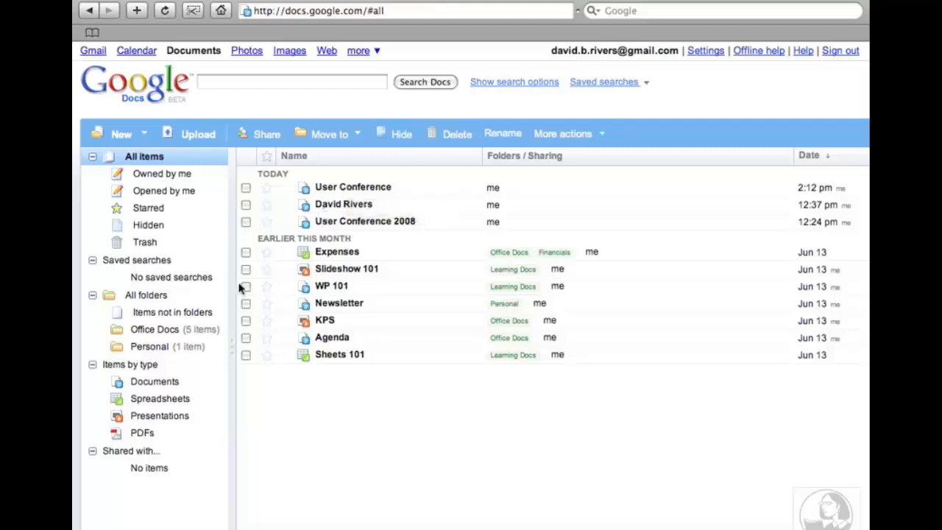
{"action": "left_click", "coordinate": [346, 188]}
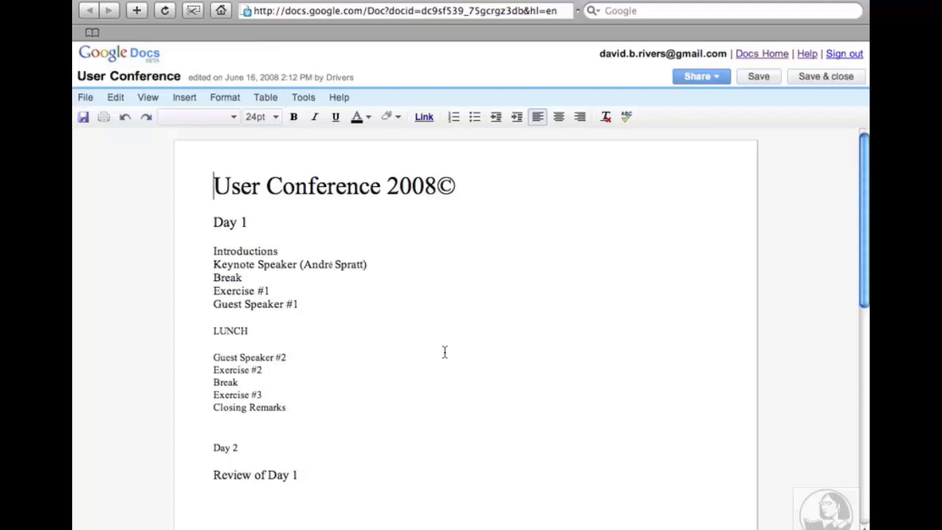
Look over the File menu's Download file as options, then save and close User Conference.
{"action": "left_click", "coordinate": [89, 103]}
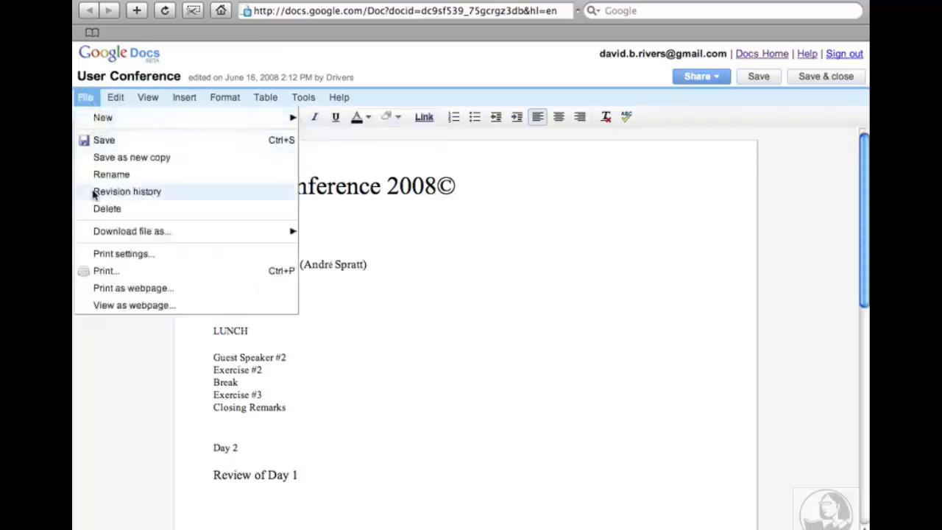
{"action": "mouse_move", "coordinate": [97, 230]}
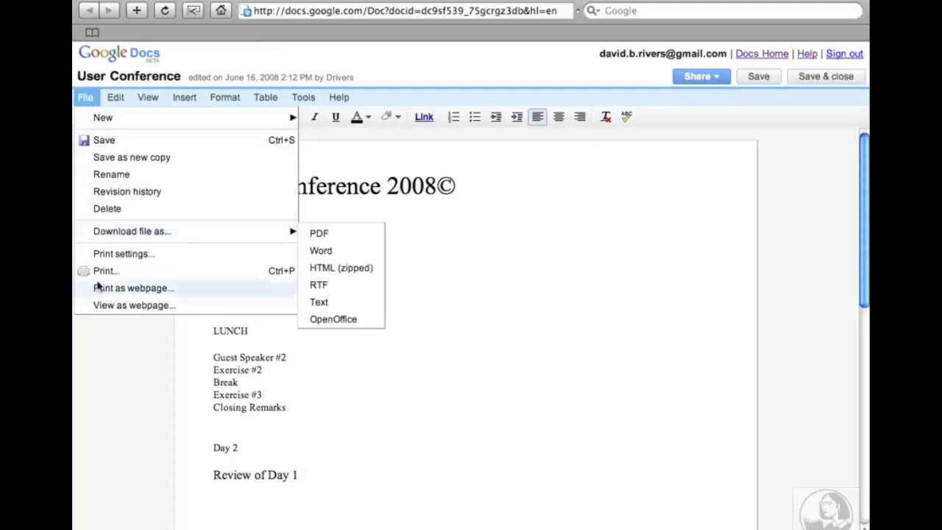
{"action": "left_click", "coordinate": [99, 346]}
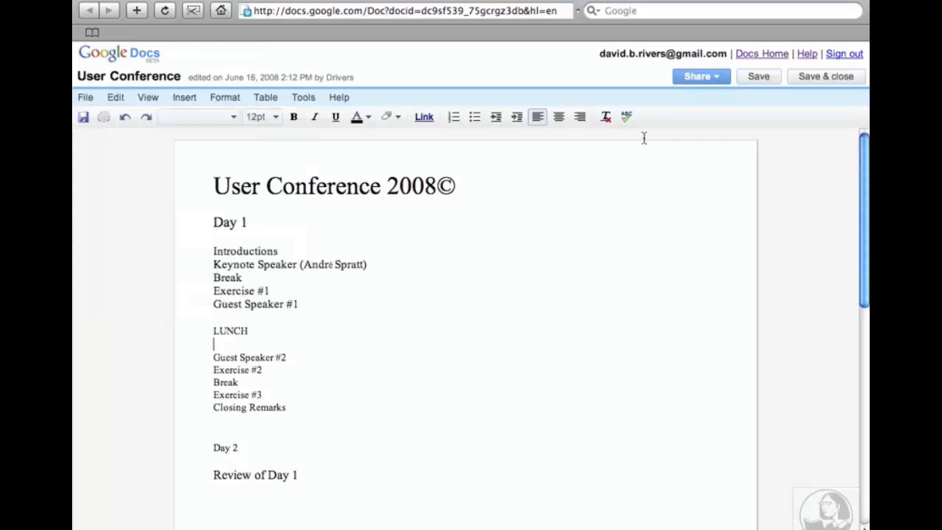
{"action": "left_click", "coordinate": [837, 81]}
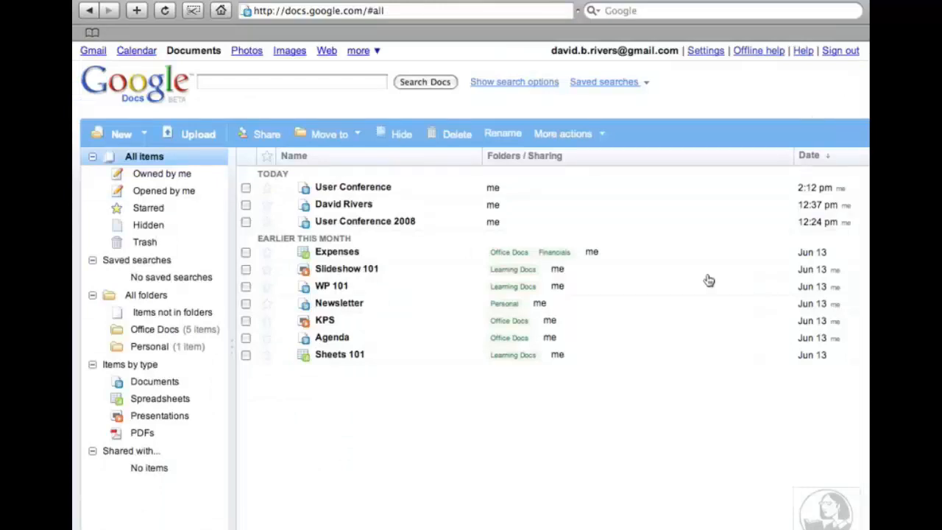
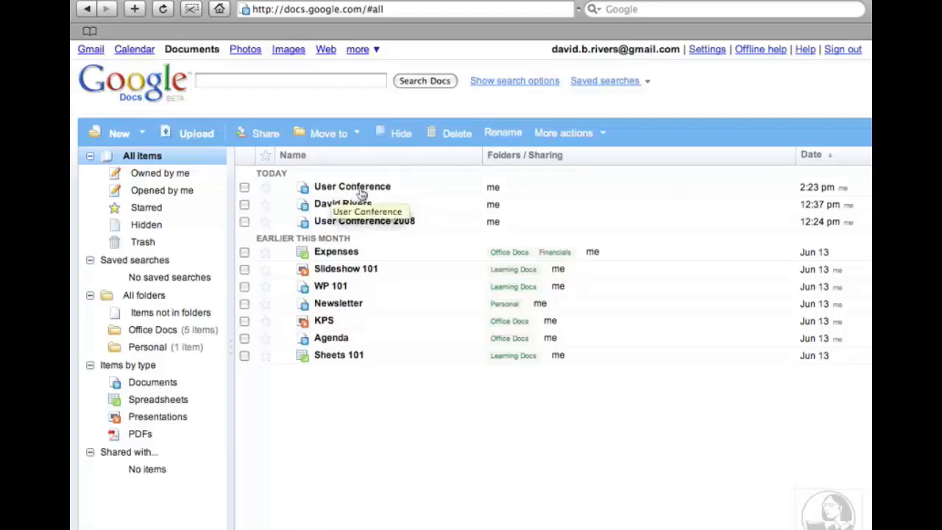
Open User Conference from the list and scroll down to its schedule.
{"action": "left_click", "coordinate": [360, 189]}
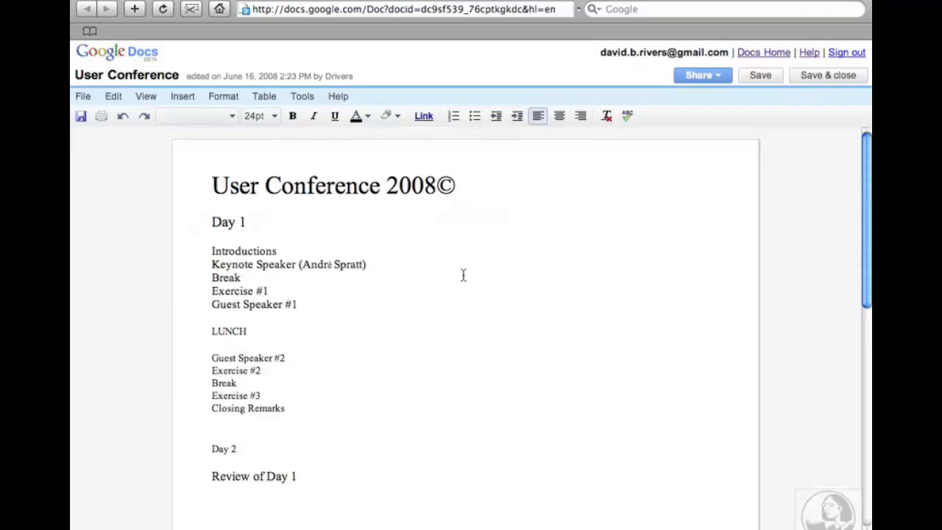
{"action": "scroll", "coordinate": [449, 306], "scroll_direction": "down", "scroll_amount": 1}
{"action": "scroll", "coordinate": [449, 306], "scroll_direction": "down", "scroll_amount": 1}
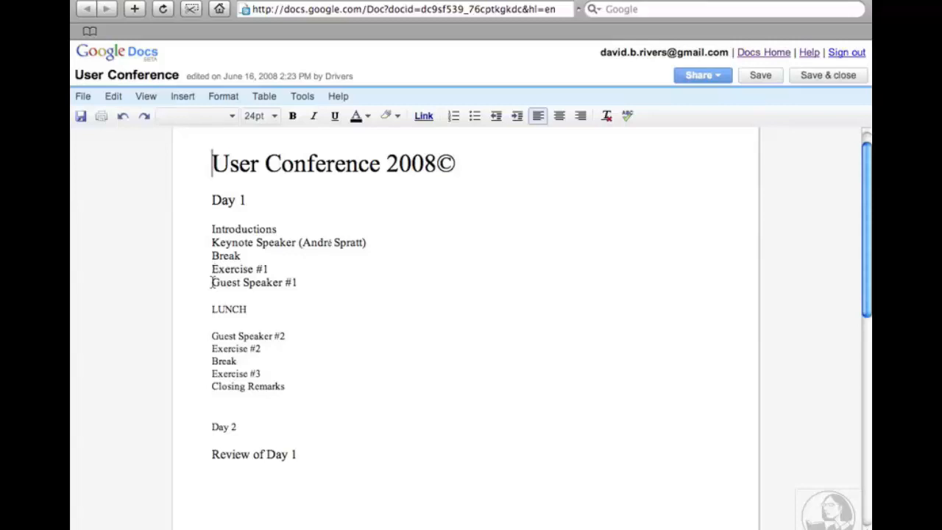
Select the Guest Speaker #1 line in Day 1 and cut it with Edit > Cut.
{"action": "left_click_drag", "start_coordinate": [212, 282], "coordinate": [321, 285]}
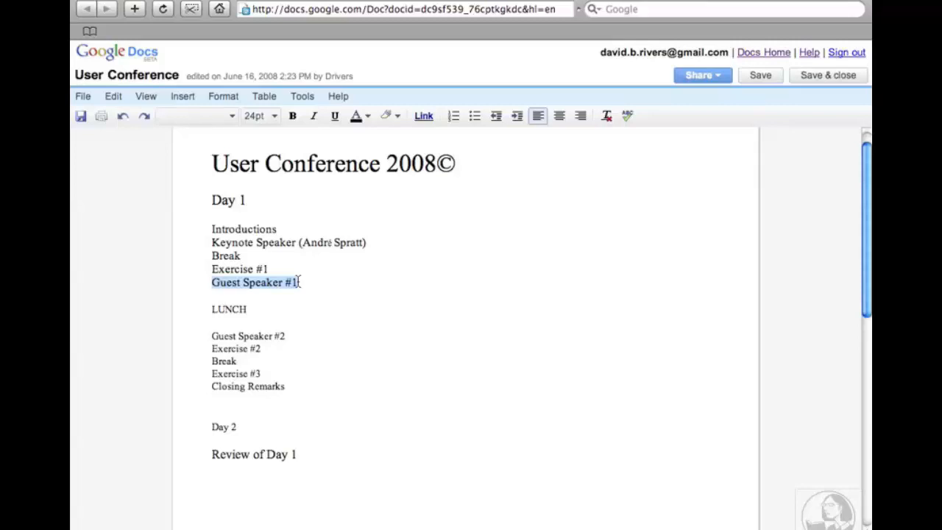
{"action": "left_click_drag", "start_coordinate": [299, 282], "coordinate": [212, 294]}
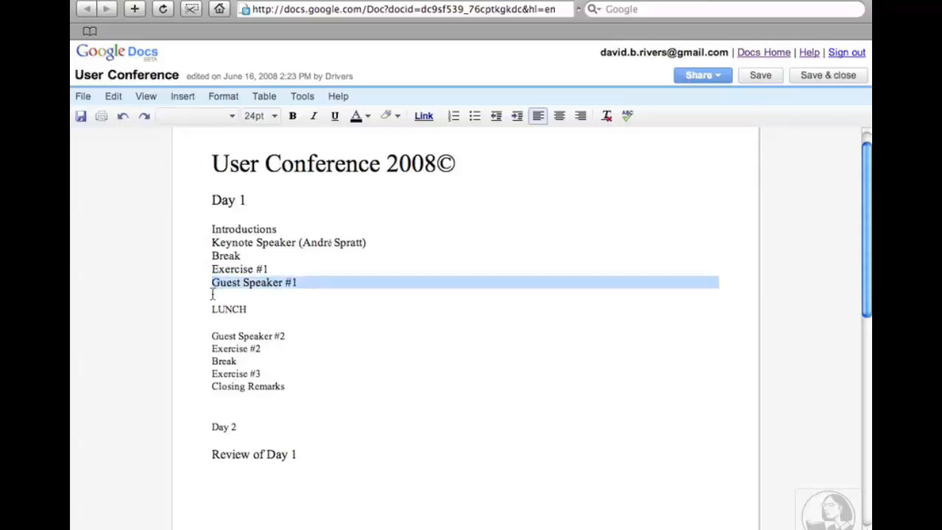
{"action": "left_click_drag", "start_coordinate": [212, 295], "coordinate": [209, 299]}
{"action": "key", "text": "super+c"}
{"action": "left_click", "coordinate": [114, 98]}
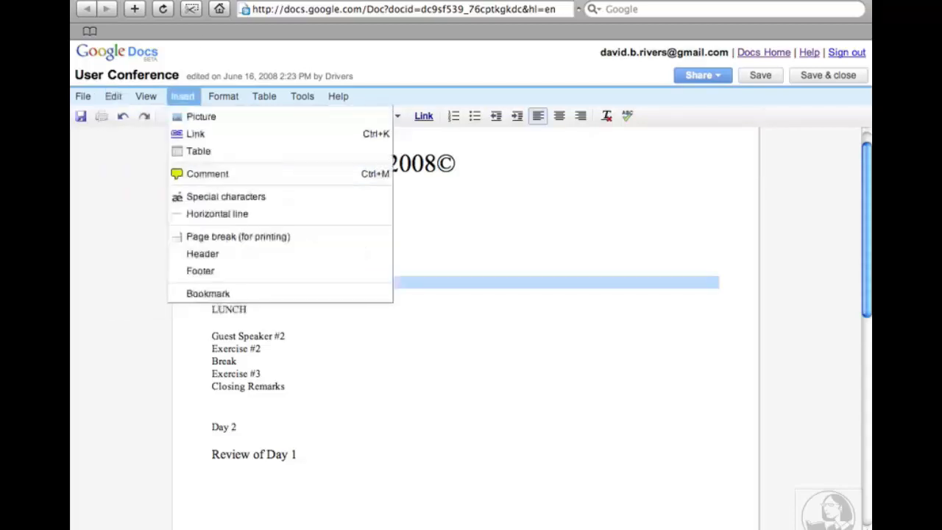
{"action": "left_click", "coordinate": [200, 0]}
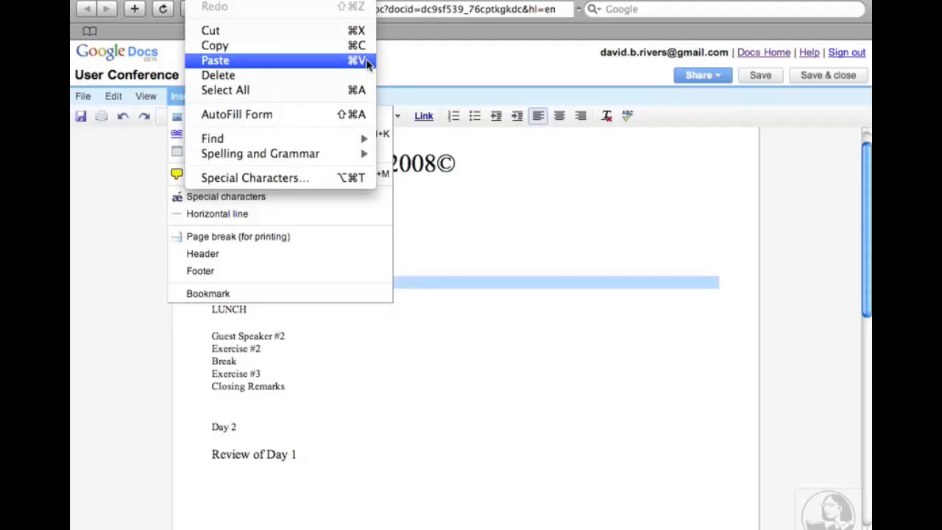
{"action": "left_click", "coordinate": [124, 167]}
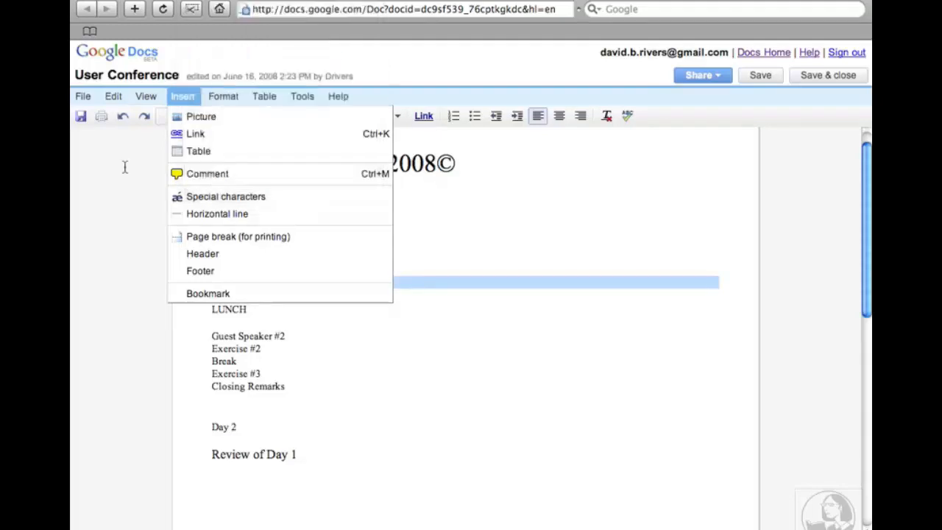
{"action": "left_click", "coordinate": [114, 96]}
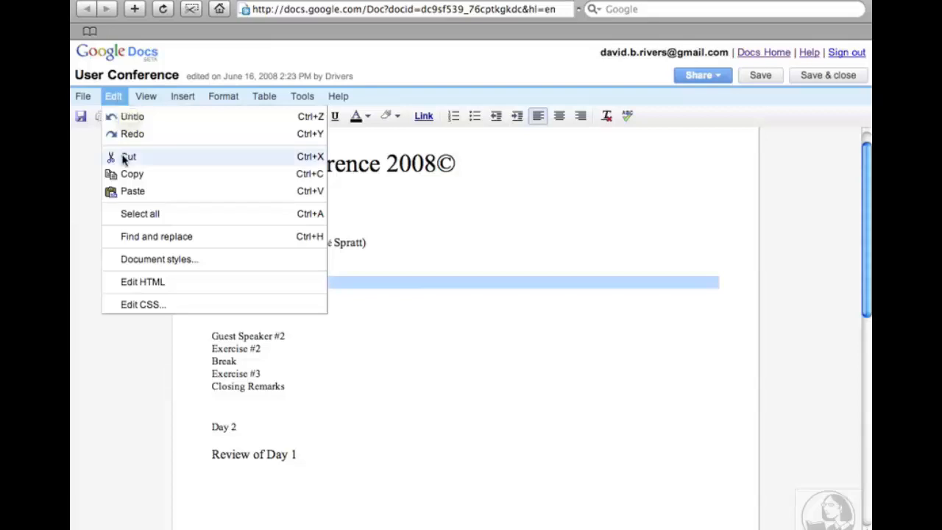
{"action": "left_click", "coordinate": [318, 159]}
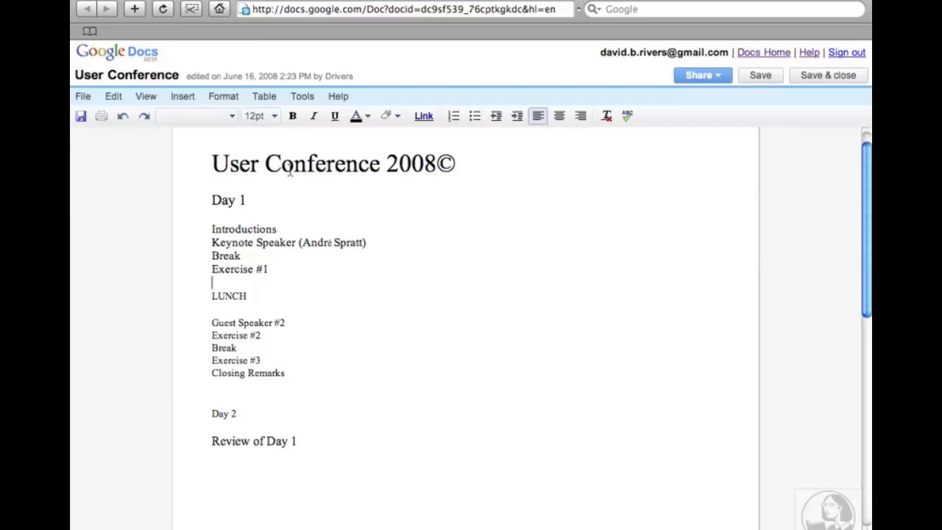
Paste Guest Speaker #1 back between Break and Exercise #1 with Cmd+V after Safari's clipboard warning.
{"action": "left_click", "coordinate": [212, 269]}
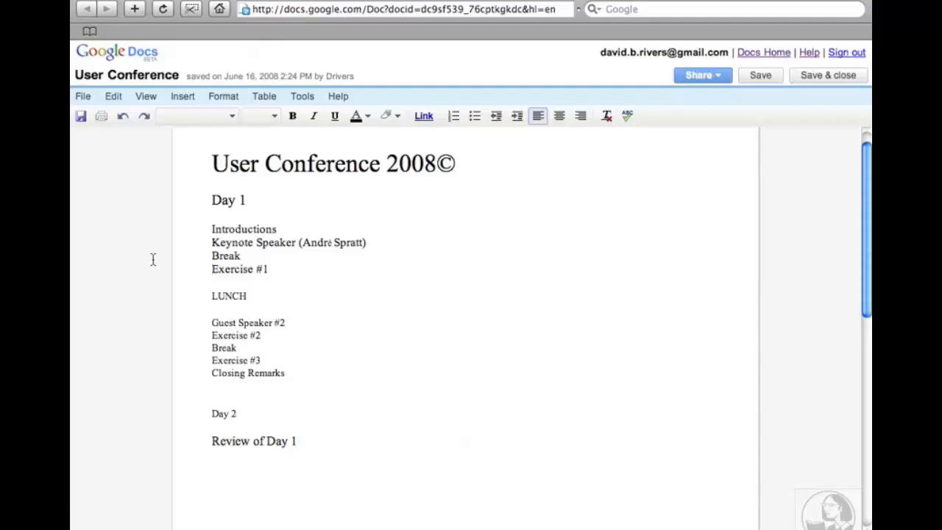
{"action": "left_click", "coordinate": [114, 98]}
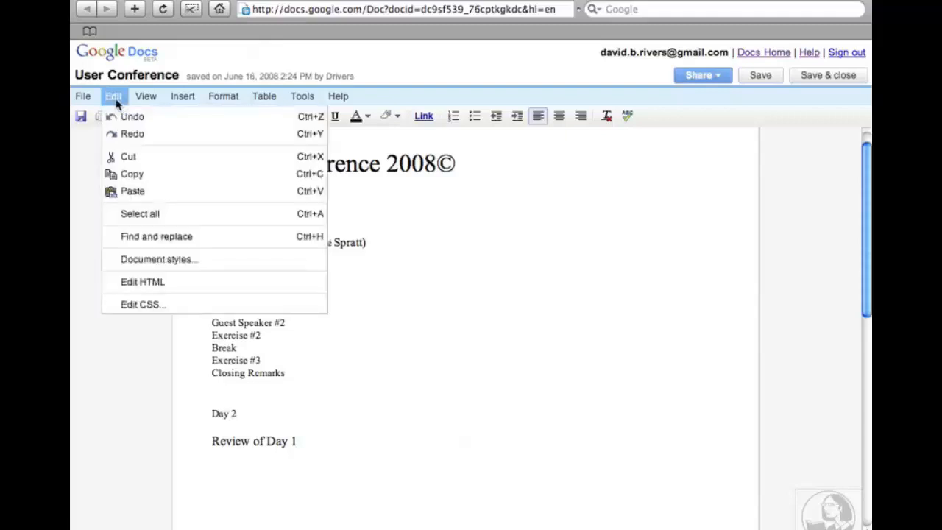
{"action": "left_click", "coordinate": [132, 192]}
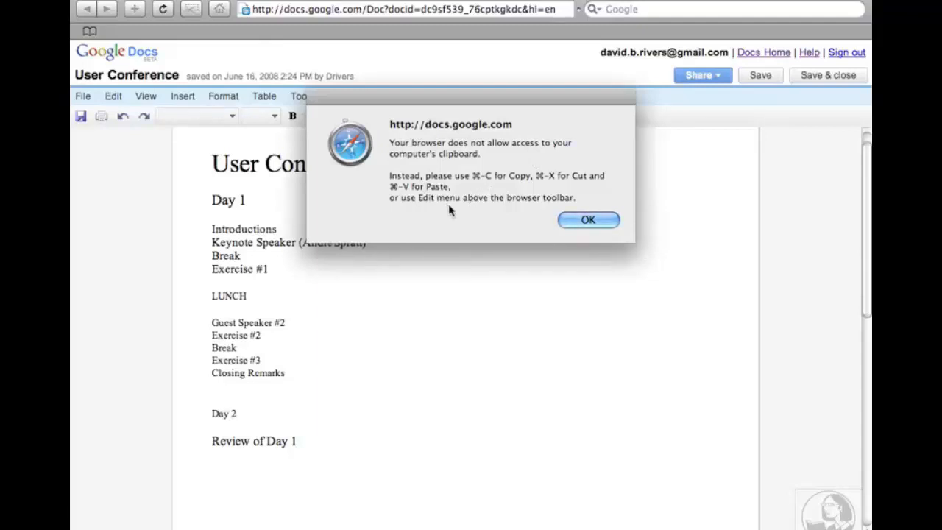
{"action": "left_click", "coordinate": [595, 224]}
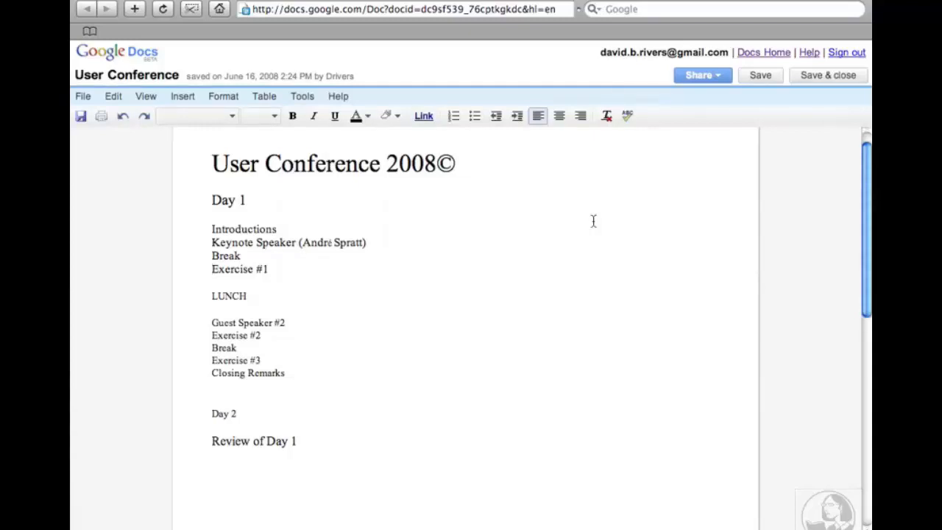
{"action": "key", "text": "super+v"}
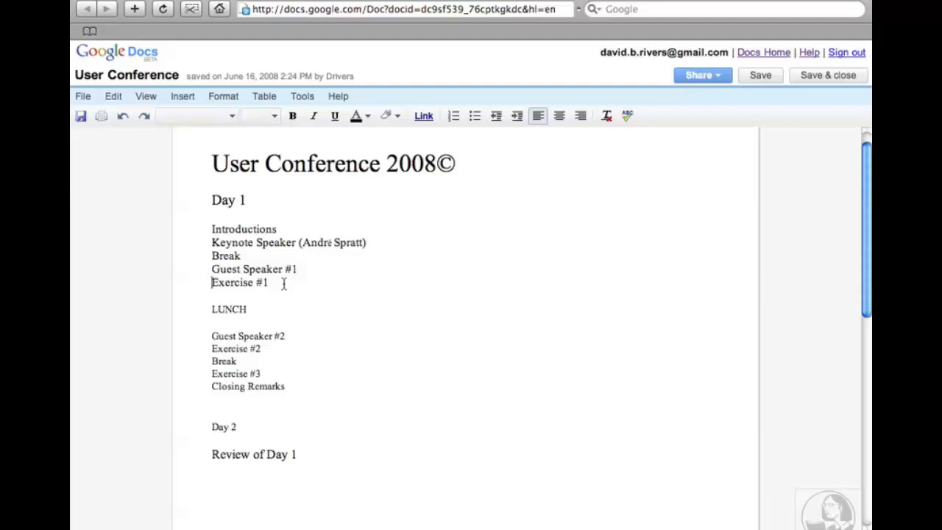
Copy Day 1 from its heading through Closing Remarks, then select the Day 2 heading lines.
{"action": "scroll", "coordinate": [356, 314], "scroll_direction": "down", "scroll_amount": 1}
{"action": "scroll", "coordinate": [323, 346], "scroll_direction": "down", "scroll_amount": 1}
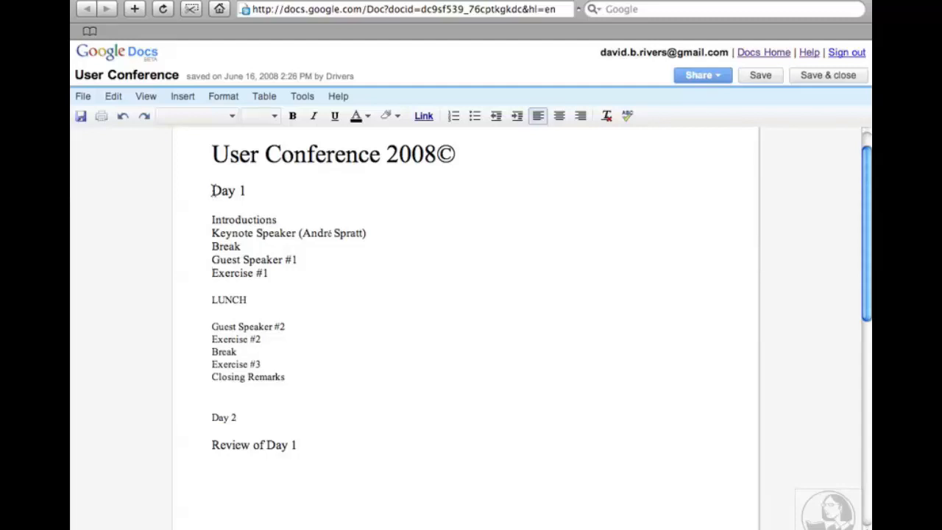
{"action": "left_click_drag", "start_coordinate": [212, 191], "coordinate": [207, 390]}
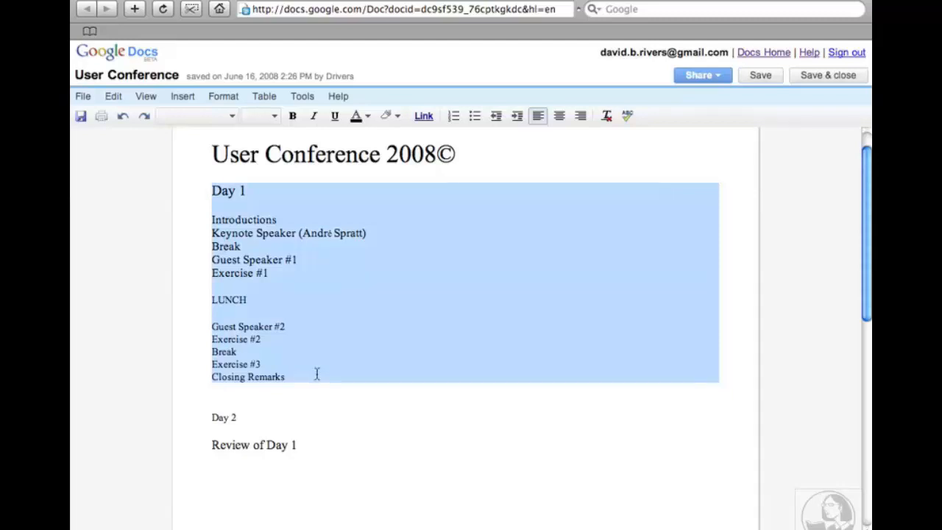
{"action": "left_click", "coordinate": [116, 98]}
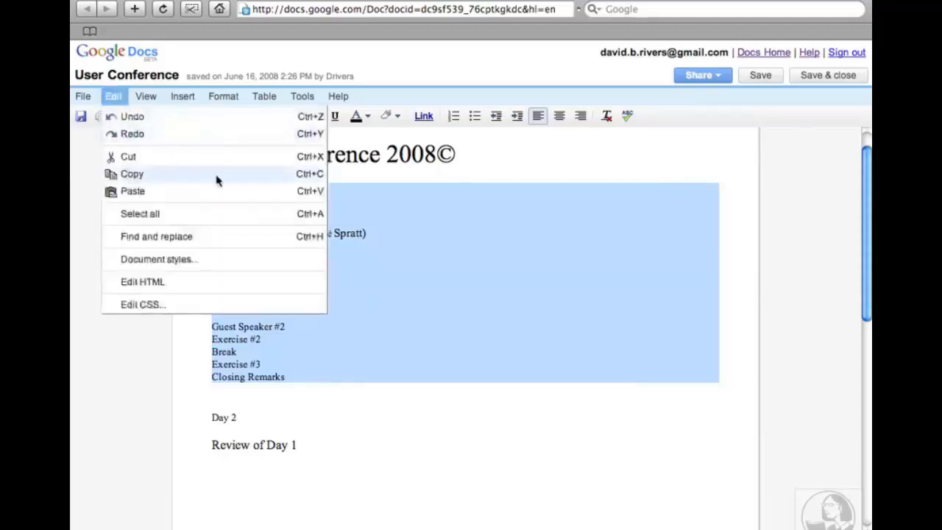
{"action": "left_click", "coordinate": [298, 175]}
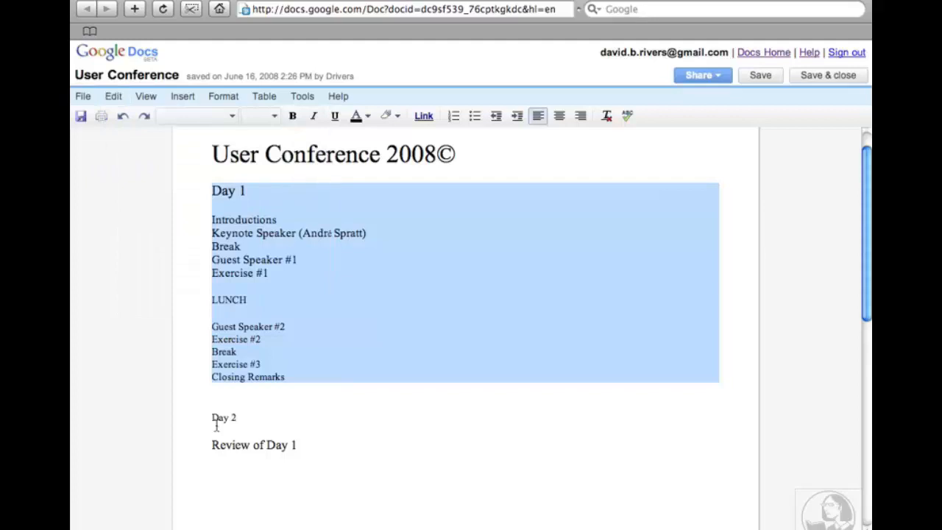
{"action": "left_click_drag", "start_coordinate": [207, 417], "coordinate": [311, 458]}
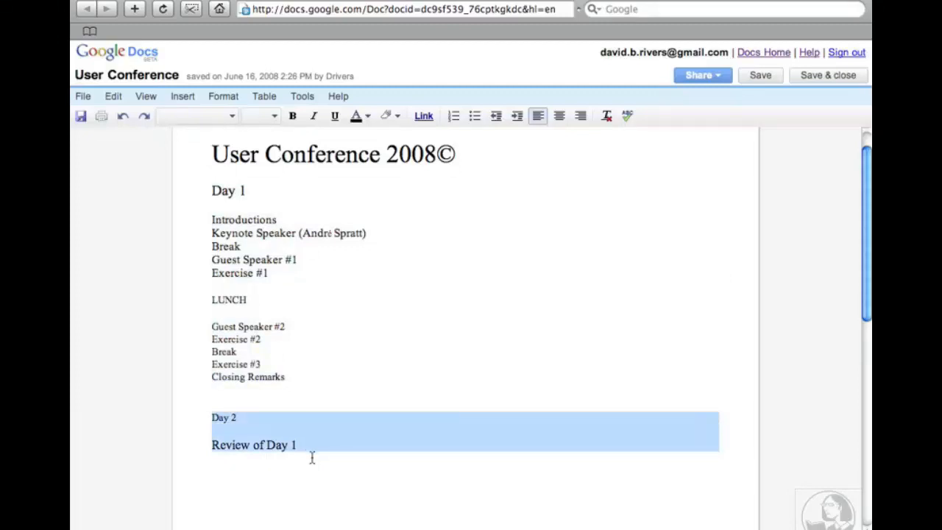
Paste the copied schedule over the Day 2 lines and change its heading to Day 2.
{"action": "key", "text": "super+v"}
{"action": "left_click", "coordinate": [312, 458]}
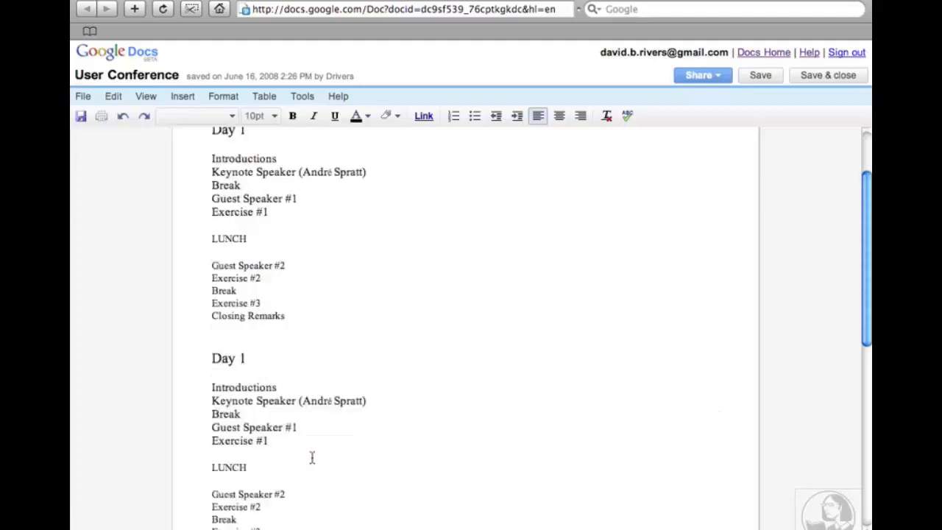
{"action": "left_click", "coordinate": [246, 358]}
{"action": "key", "text": "BackSpace"}
{"action": "type", "text": "2"}
Replace Introductions with 'Review of Day 1' and renumber Guest Speaker #1 to #3.
{"action": "double_click", "coordinate": [236, 388]}
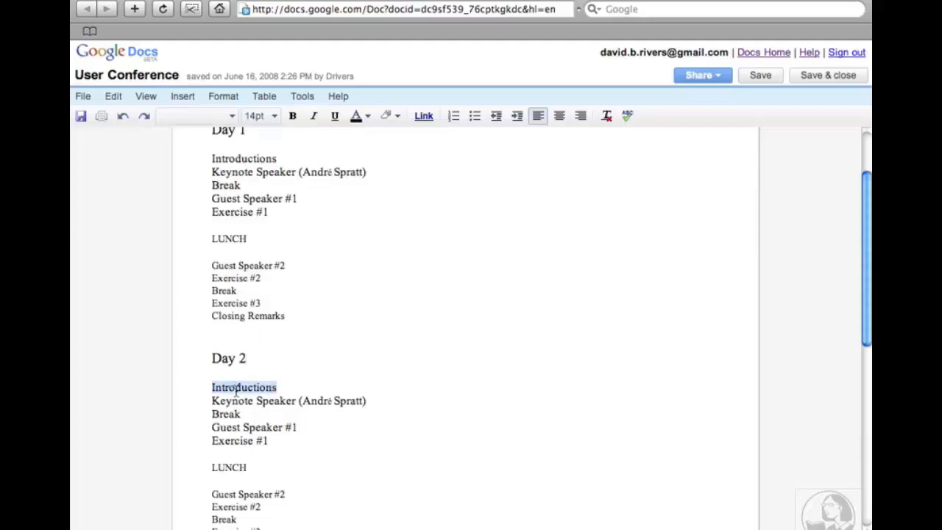
{"action": "type", "text": "R"}
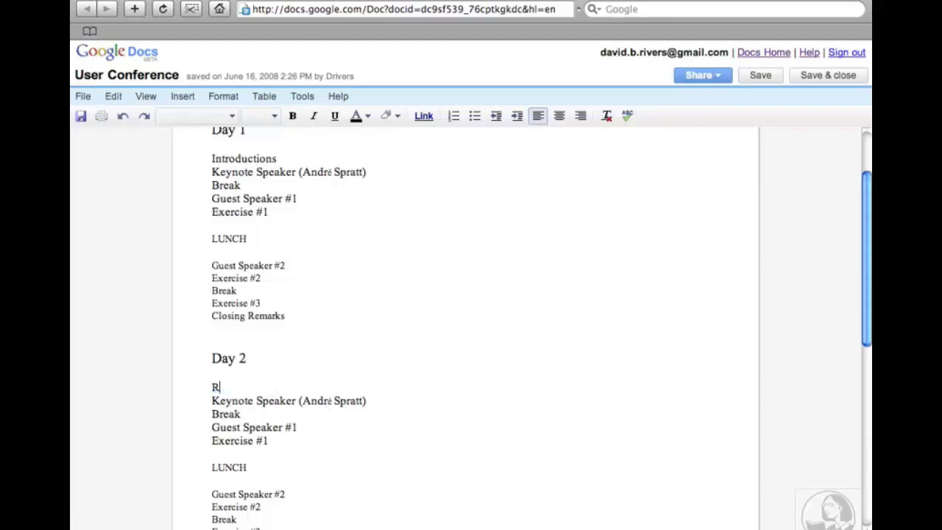
{"action": "type", "text": "eview of Day 1"}
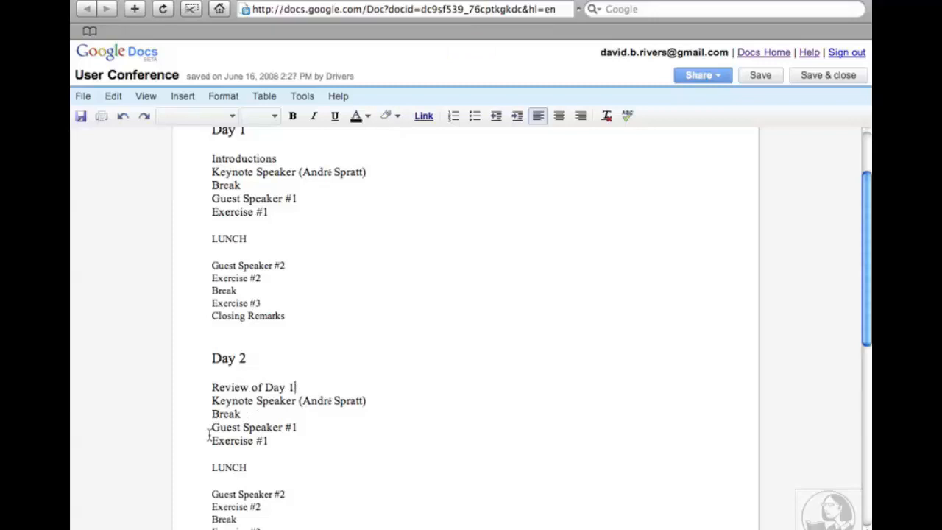
{"action": "left_click", "coordinate": [298, 428]}
{"action": "key", "text": "BackSpace"}
{"action": "type", "text": "3"}
Save and close User Conference with its finished Day 2 schedule.
{"action": "scroll", "coordinate": [306, 412], "scroll_direction": "up", "scroll_amount": 3}
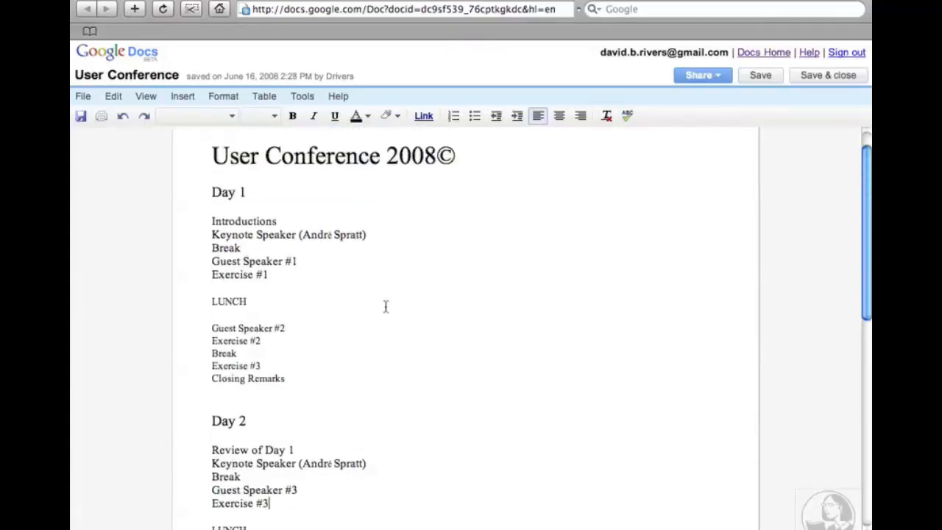
{"action": "left_click", "coordinate": [826, 77]}
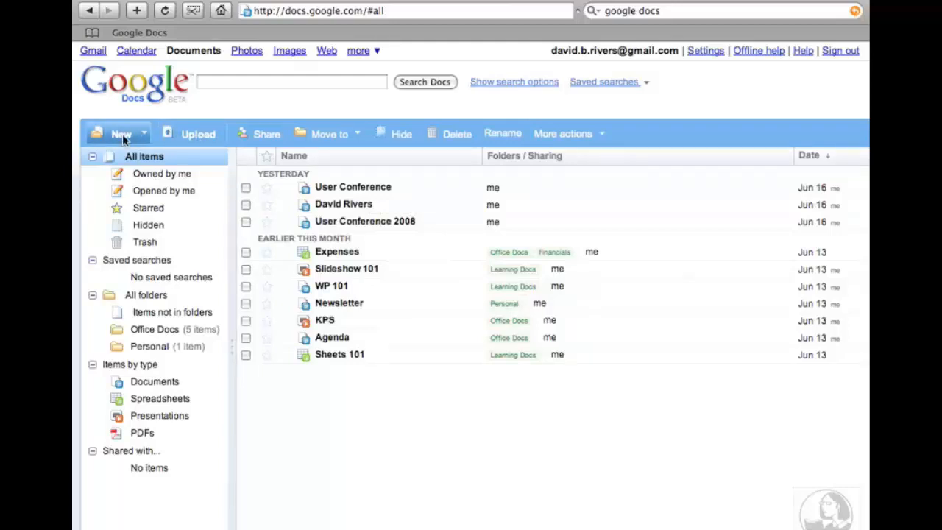
Reopen User Conference from the all-items document list.
{"action": "left_click", "coordinate": [376, 190]}
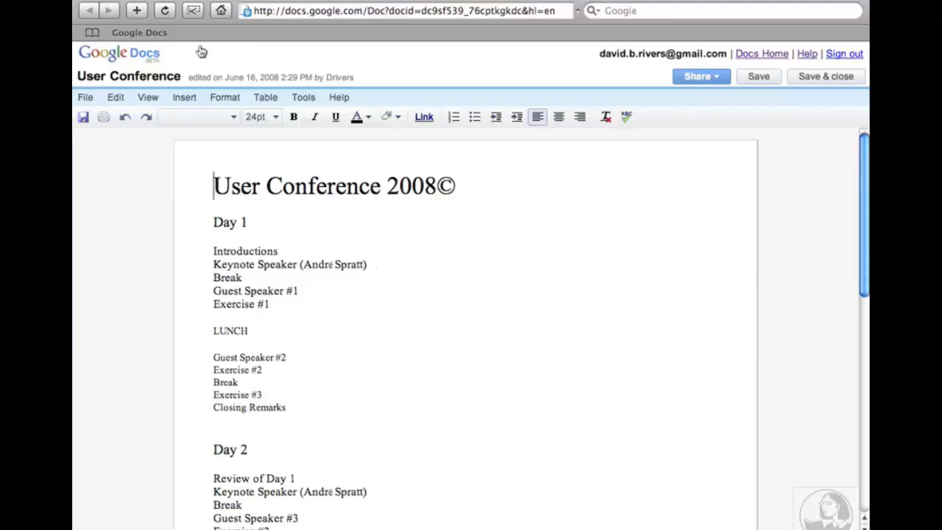
Check Safari's File menu for printing, then switch to the Google Docs File menu.
{"action": "left_click", "coordinate": [168, 0]}
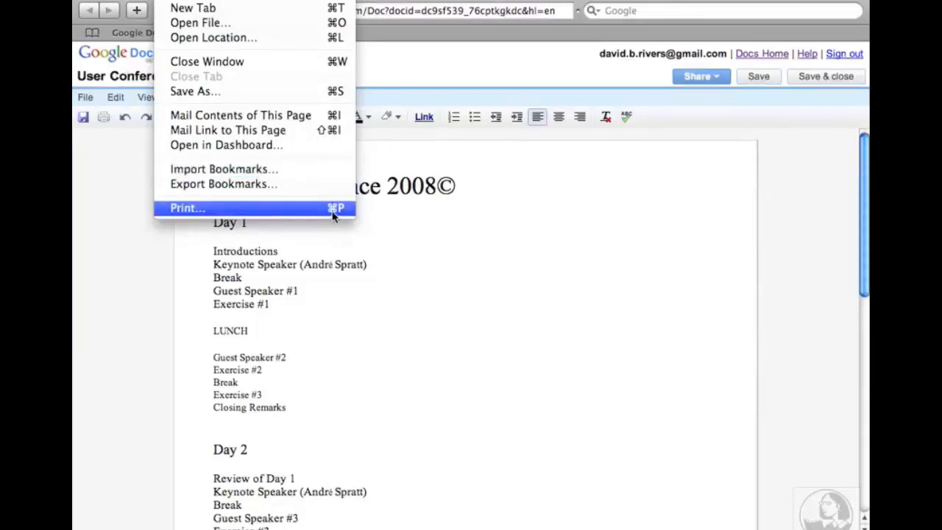
{"action": "left_click", "coordinate": [564, 298]}
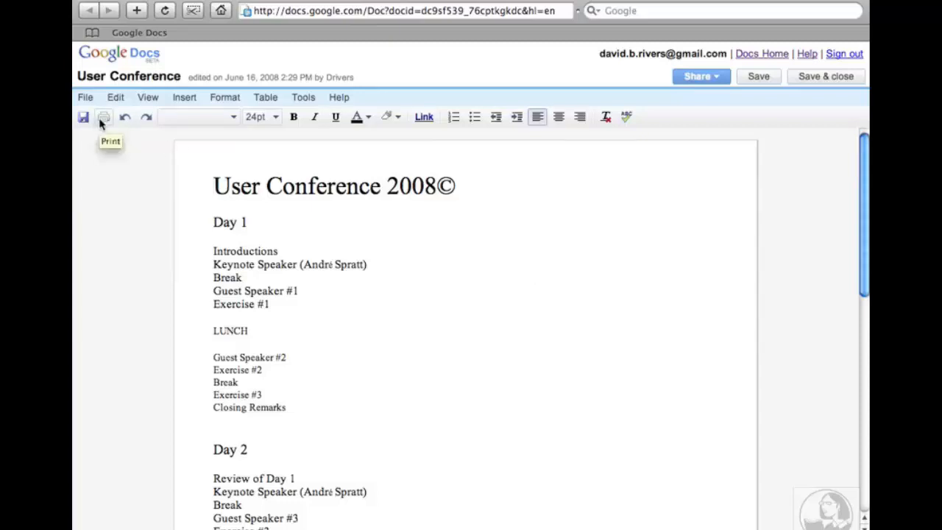
{"action": "left_click", "coordinate": [87, 98]}
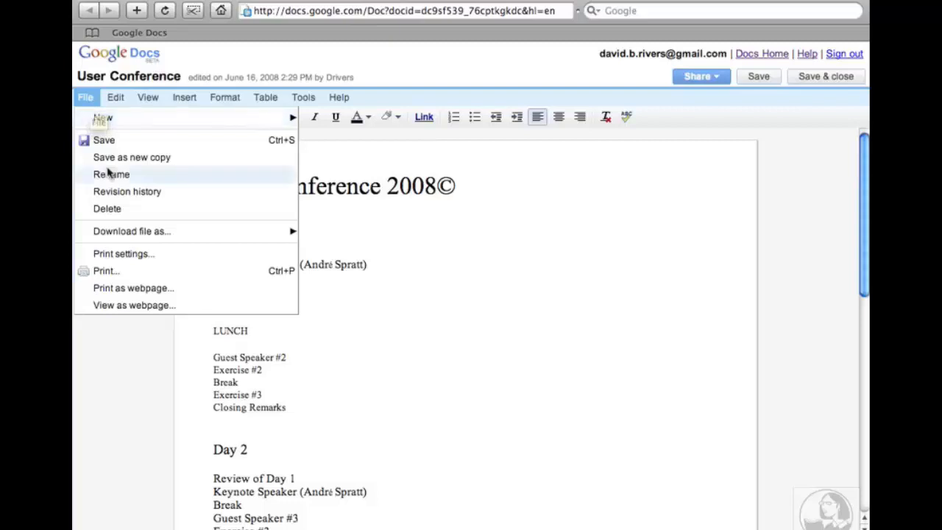
Confirm print settings: Letter paper, bottom-center page numbers, .75" top and bottom margins.
{"action": "left_click", "coordinate": [123, 254]}
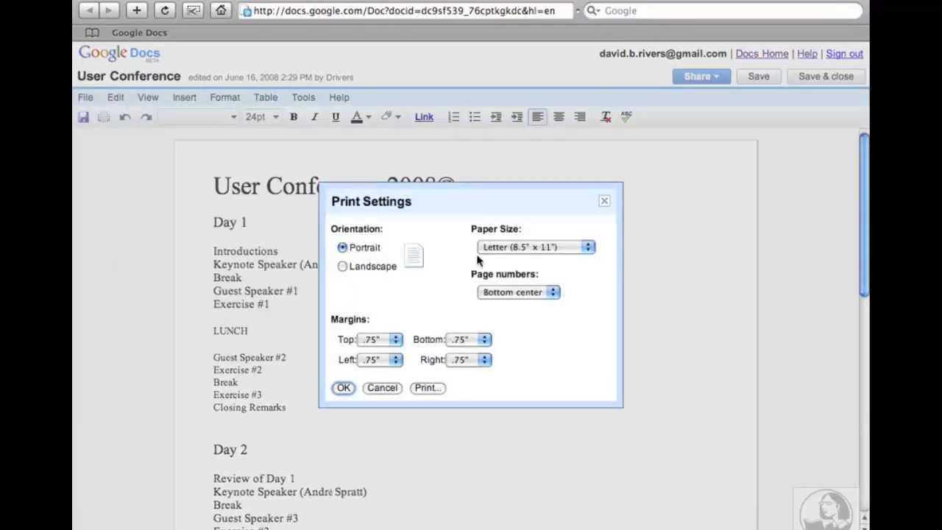
{"action": "left_click", "coordinate": [585, 248]}
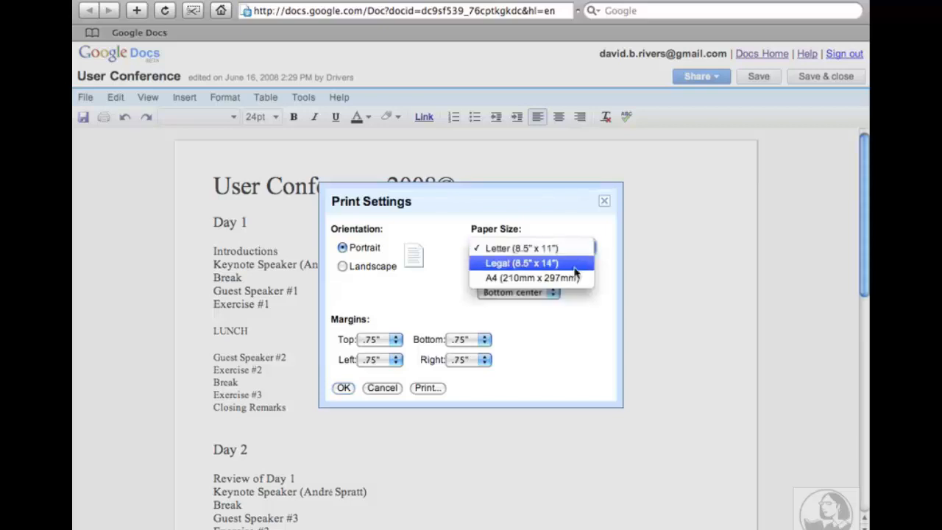
{"action": "left_click", "coordinate": [564, 253]}
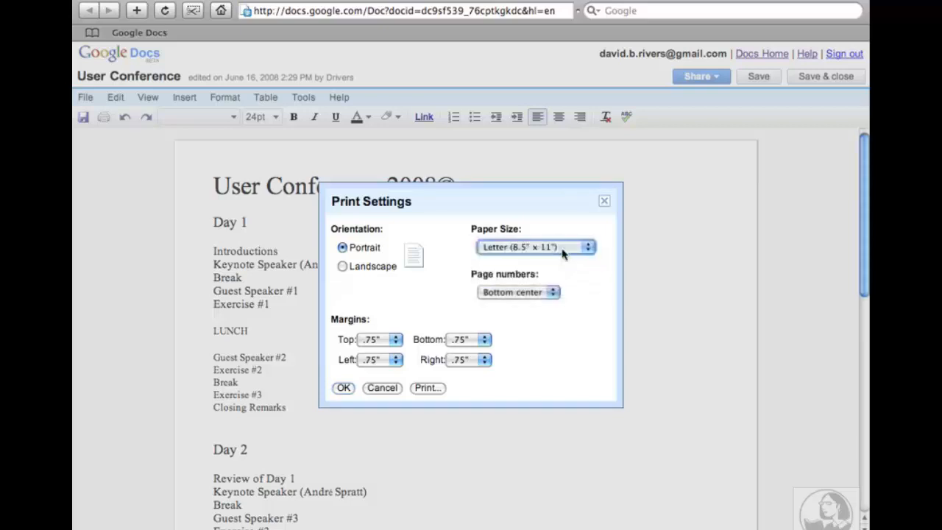
{"action": "left_click", "coordinate": [555, 294]}
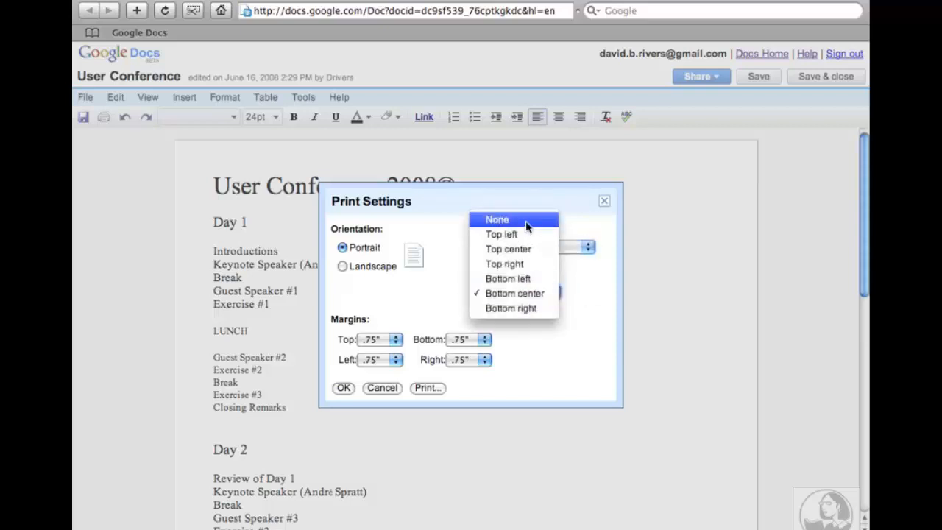
{"action": "left_click", "coordinate": [537, 293]}
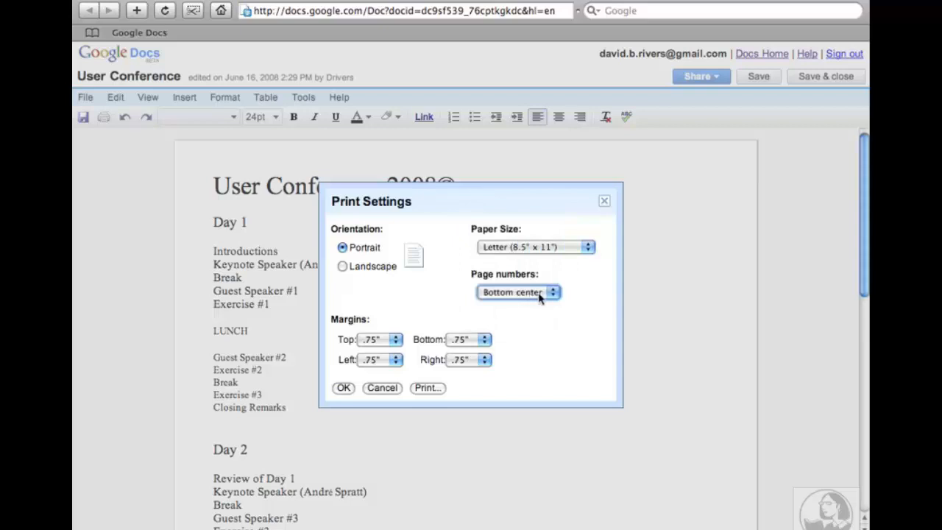
{"action": "left_click", "coordinate": [395, 341]}
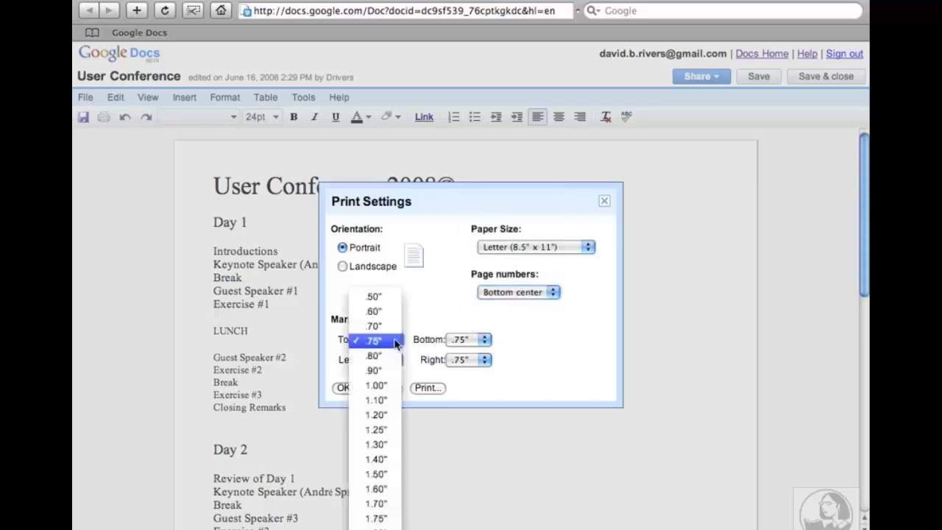
{"action": "left_click", "coordinate": [395, 341]}
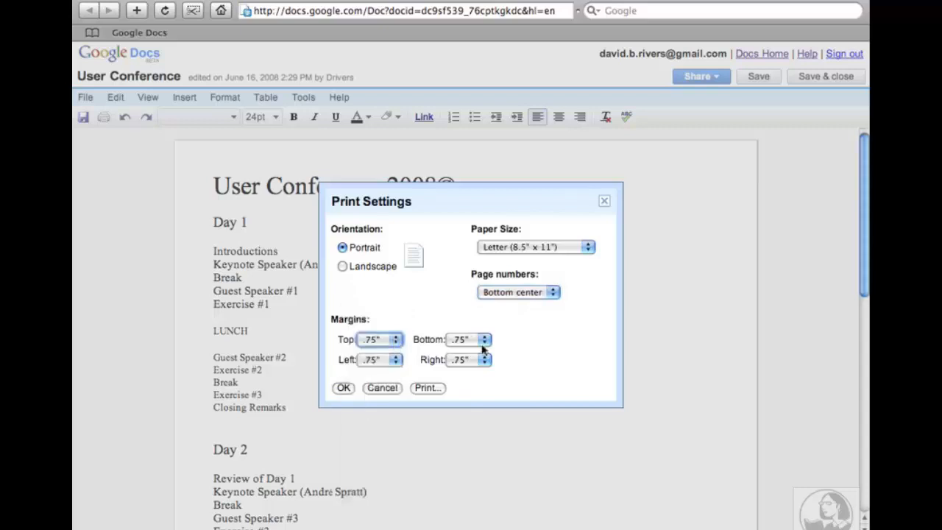
{"action": "left_click", "coordinate": [485, 342]}
{"action": "left_click", "coordinate": [485, 344]}
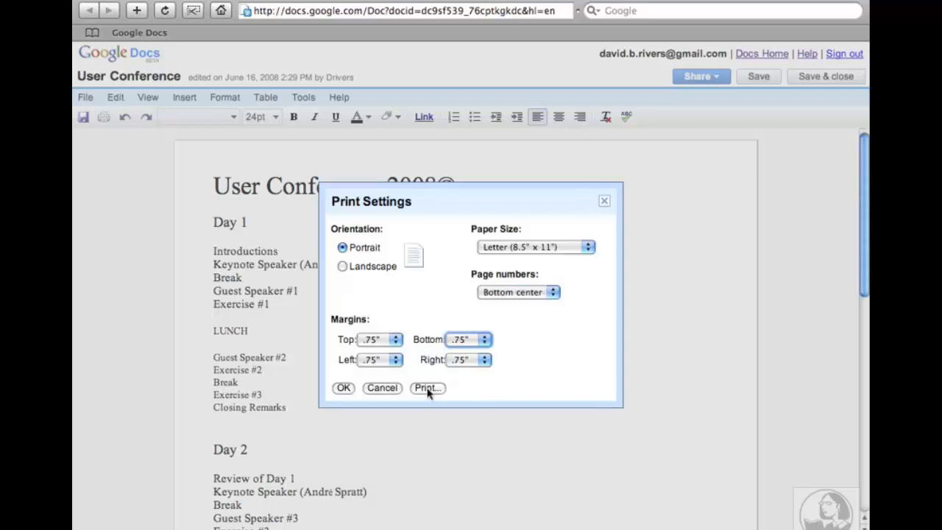
{"action": "left_click", "coordinate": [343, 388]}
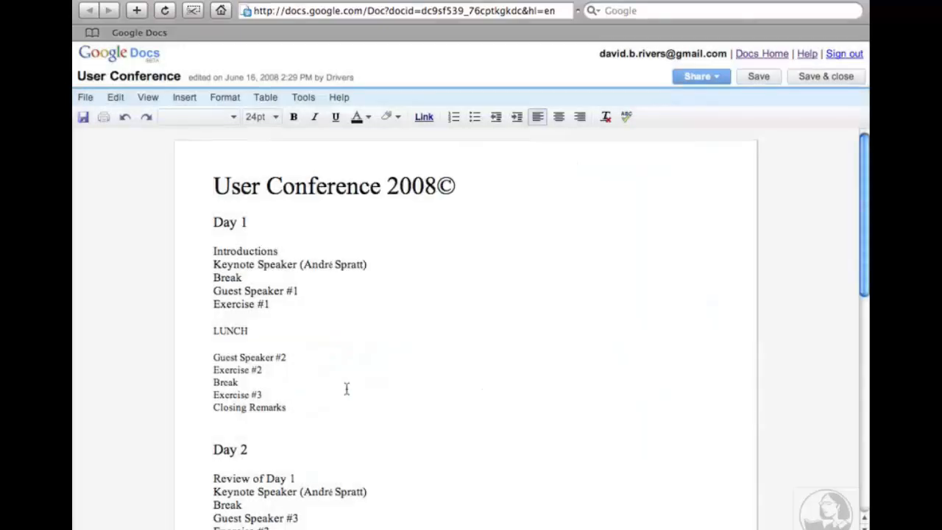
Generate the PDF print version of User Conference and zoom into the preview.
{"action": "left_click", "coordinate": [83, 100]}
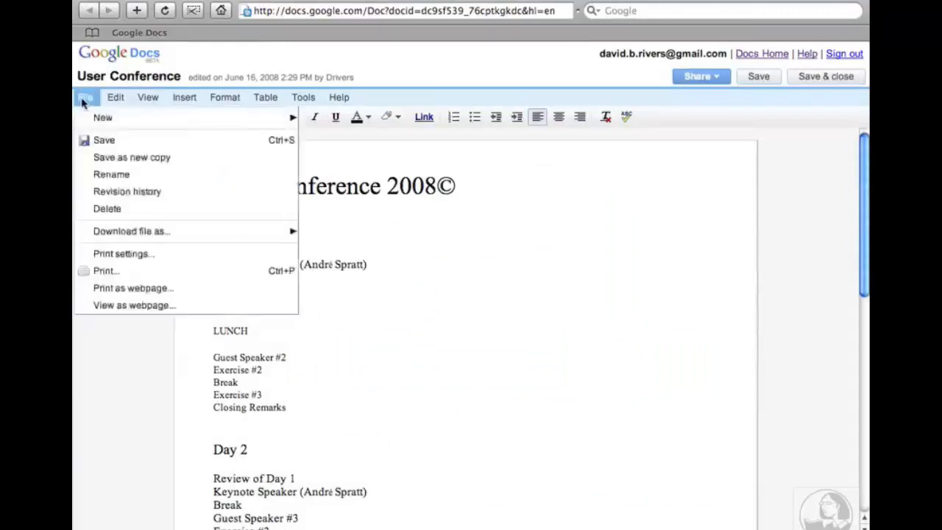
{"action": "left_click", "coordinate": [104, 271]}
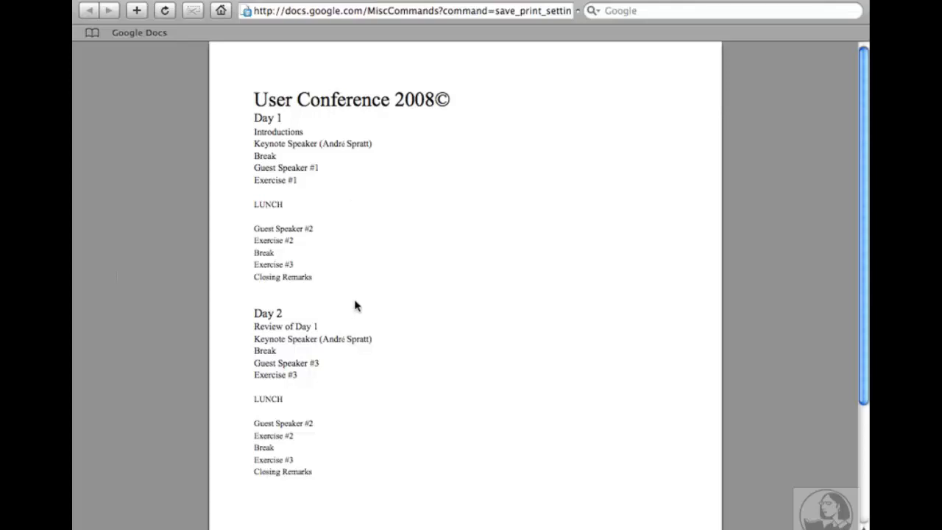
{"action": "mouse_move", "coordinate": [471, 499]}
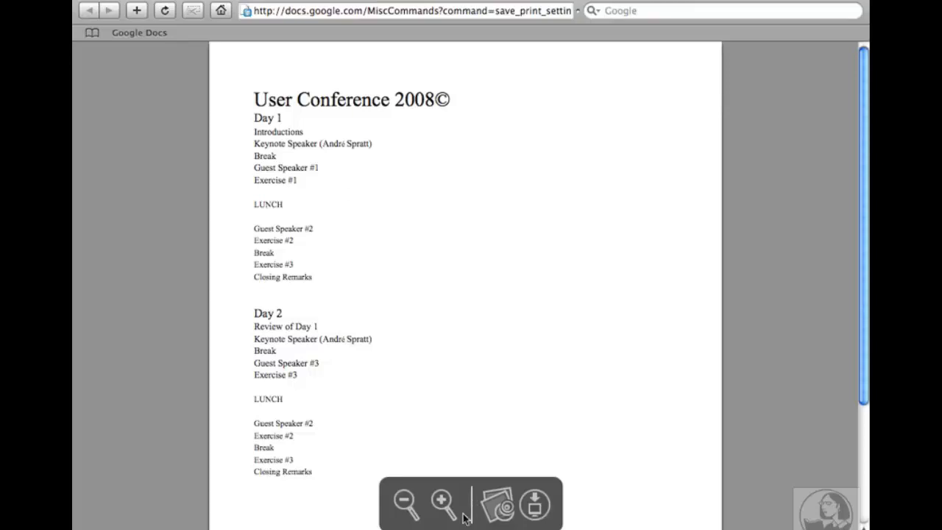
{"action": "left_click", "coordinate": [447, 505]}
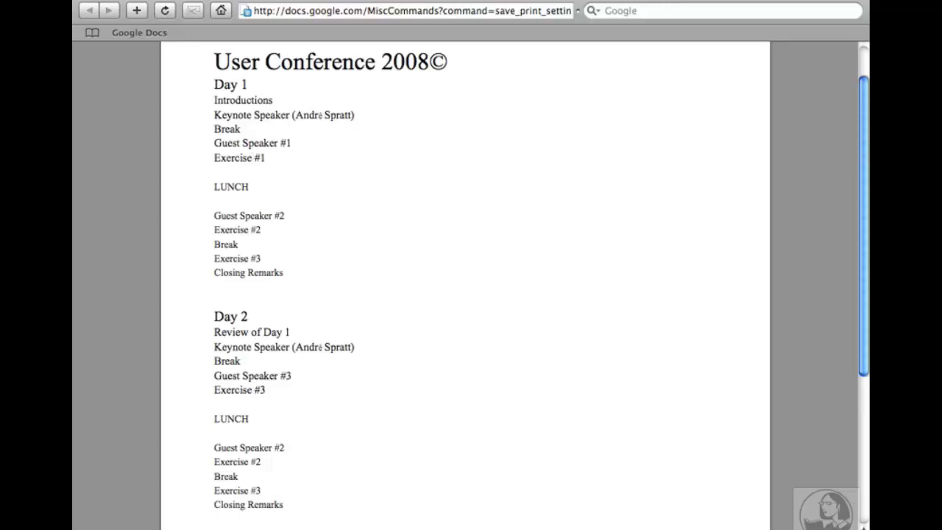
Print the page from Safari to the hp deskjet 3600, then return to the document editor.
{"action": "left_click", "coordinate": [168, 0]}
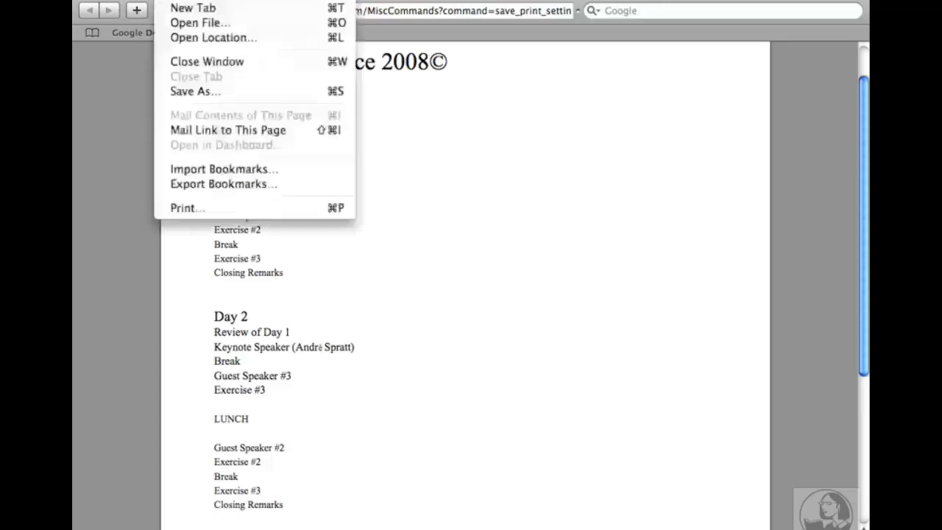
{"action": "left_click", "coordinate": [190, 209]}
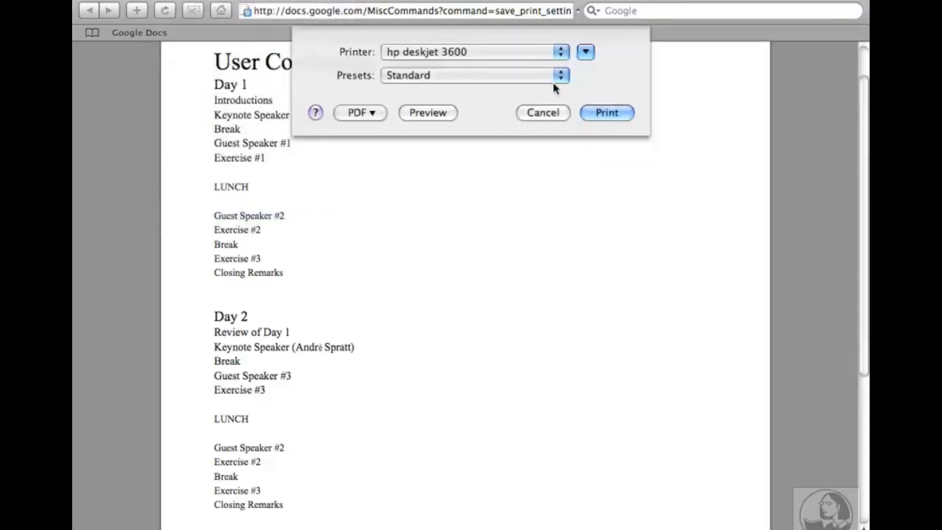
{"action": "left_click", "coordinate": [619, 113]}
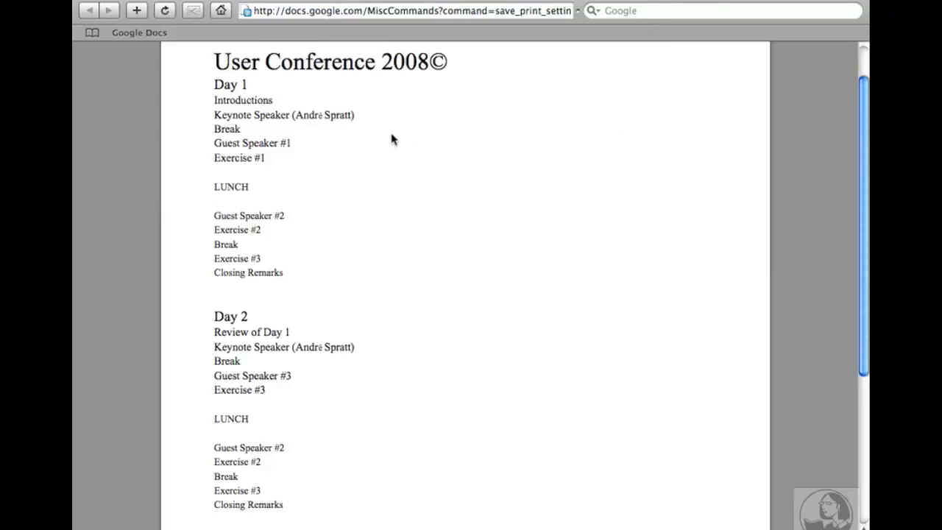
{"action": "left_click", "coordinate": [86, 6]}
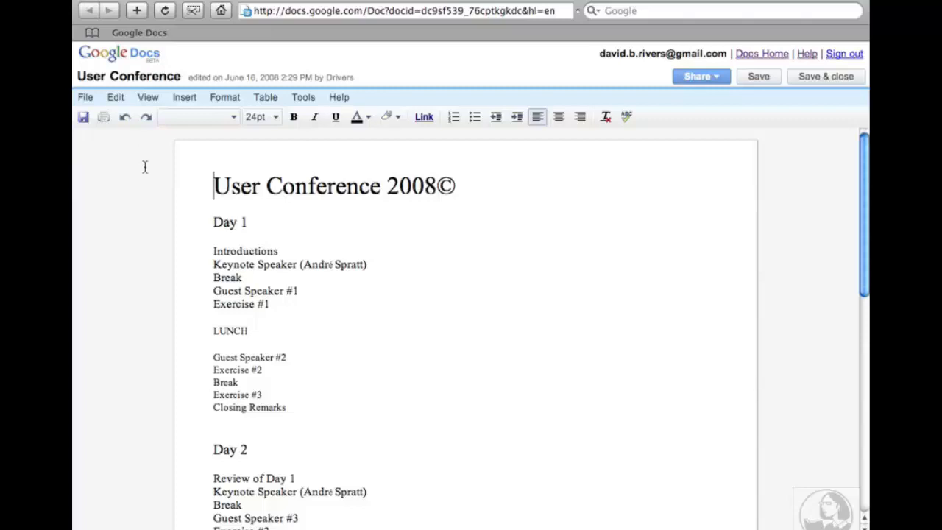
Save and close User Conference to return to the All items list.
{"action": "left_click", "coordinate": [813, 85]}
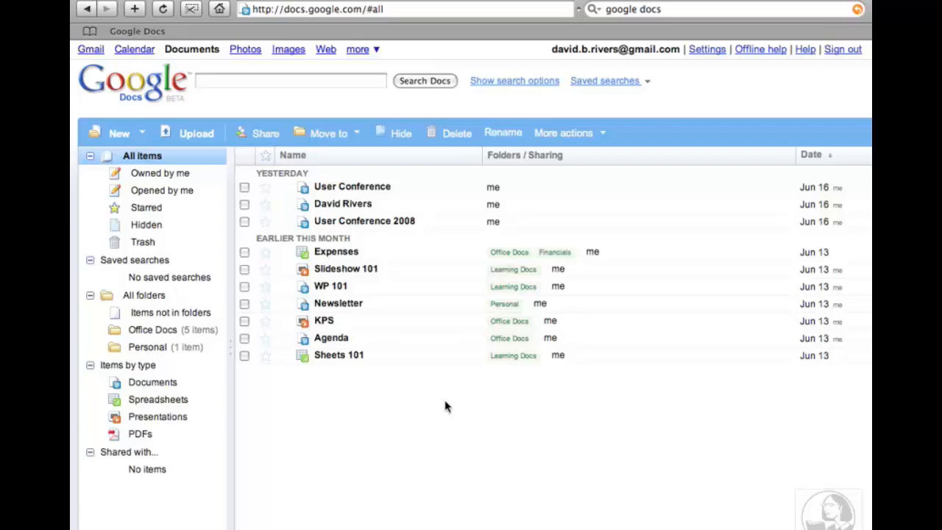
Create a new blank Google Docs document and type 'SimpleText Inc.' as its first line.
{"action": "left_click", "coordinate": [125, 136]}
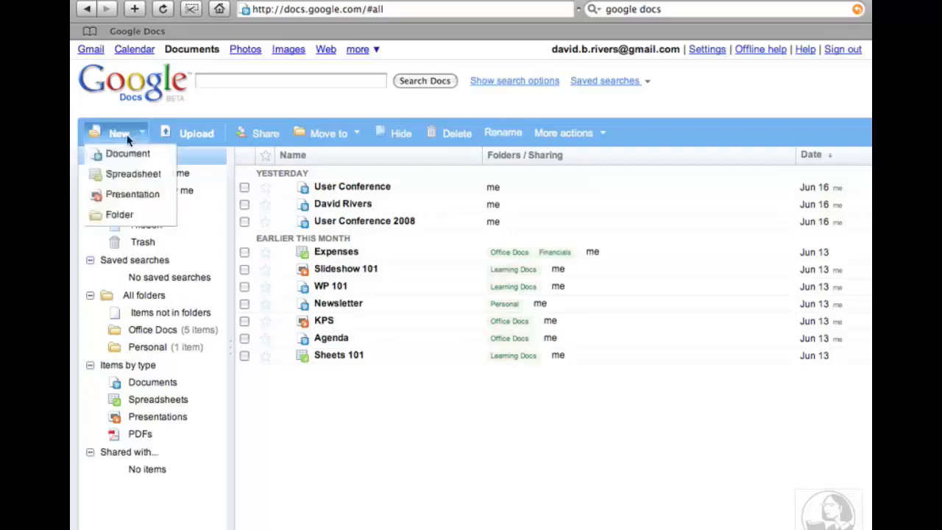
{"action": "left_click", "coordinate": [126, 156]}
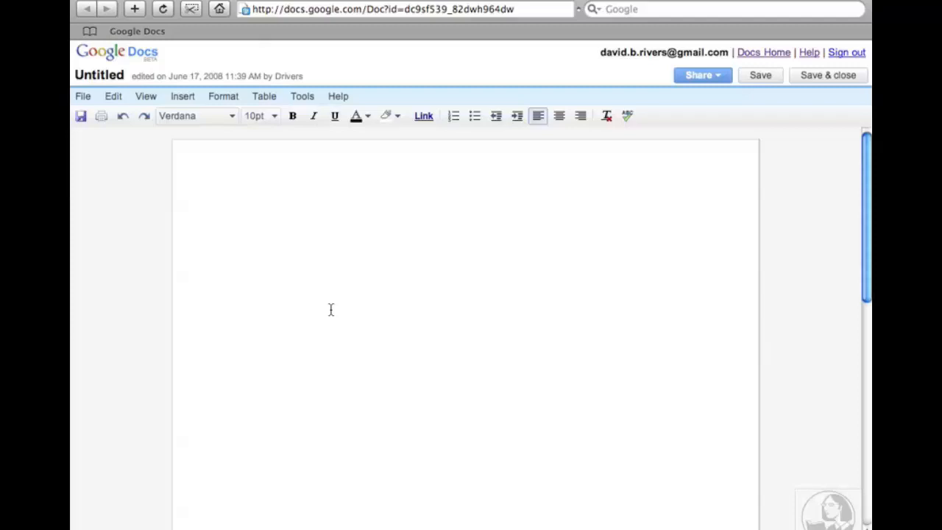
{"action": "type", "text": "SimpleText "}
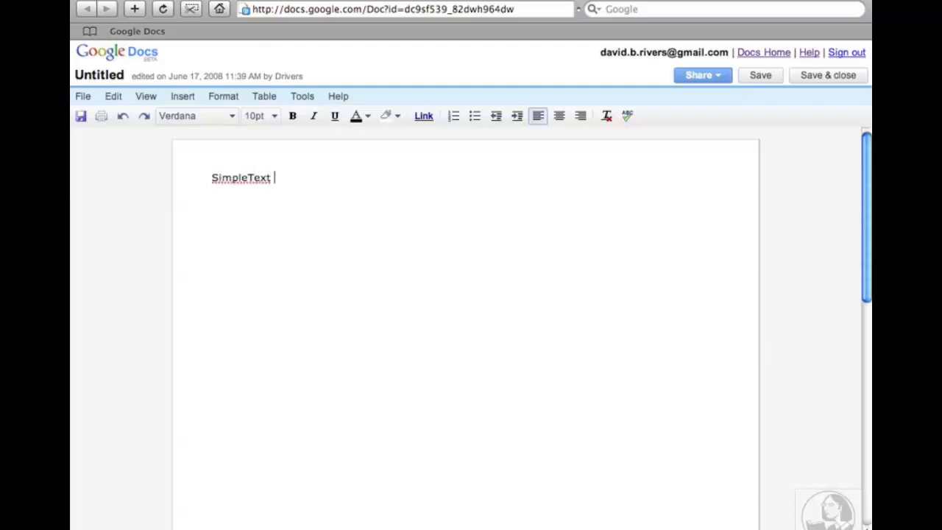
{"action": "type", "text": "Inc."}
Start a new line below the 'SimpleText Inc.' heading.
{"action": "key", "text": "Return"}
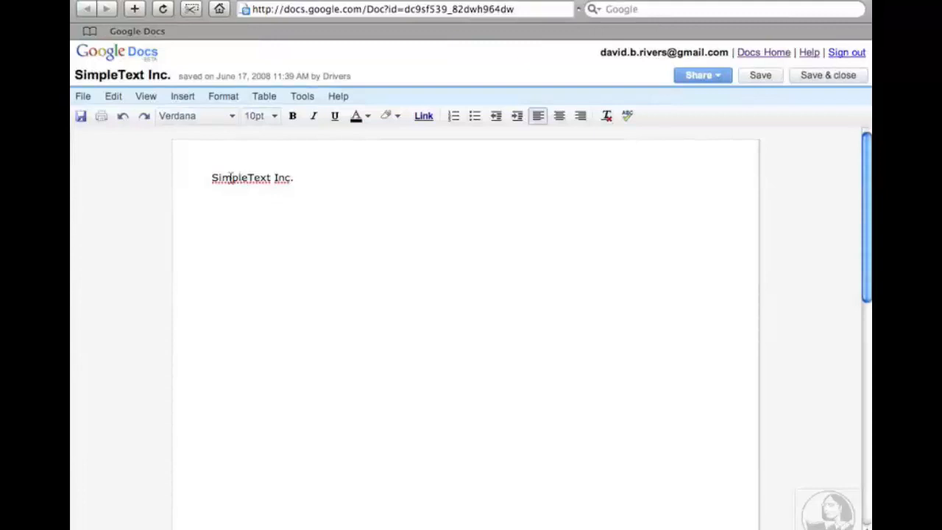
{"action": "right_click", "coordinate": [229, 177]}
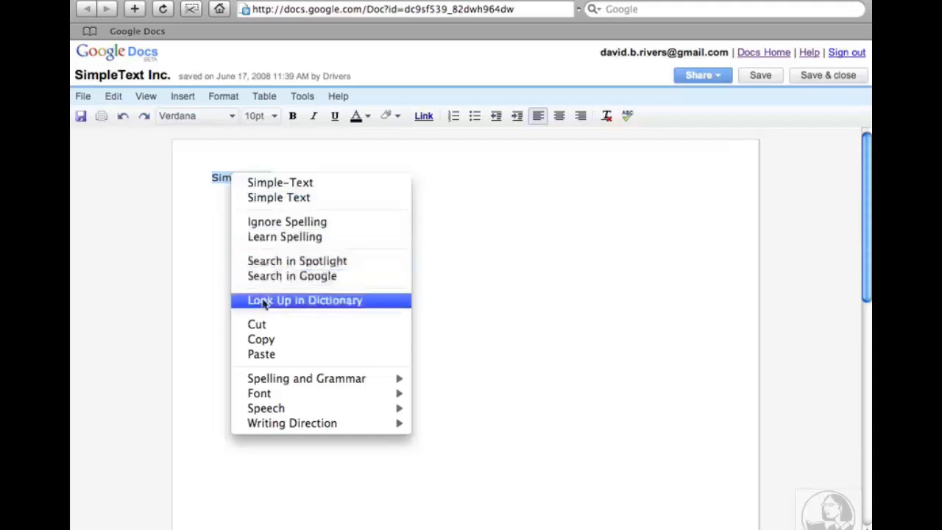
{"action": "mouse_move", "coordinate": [263, 386]}
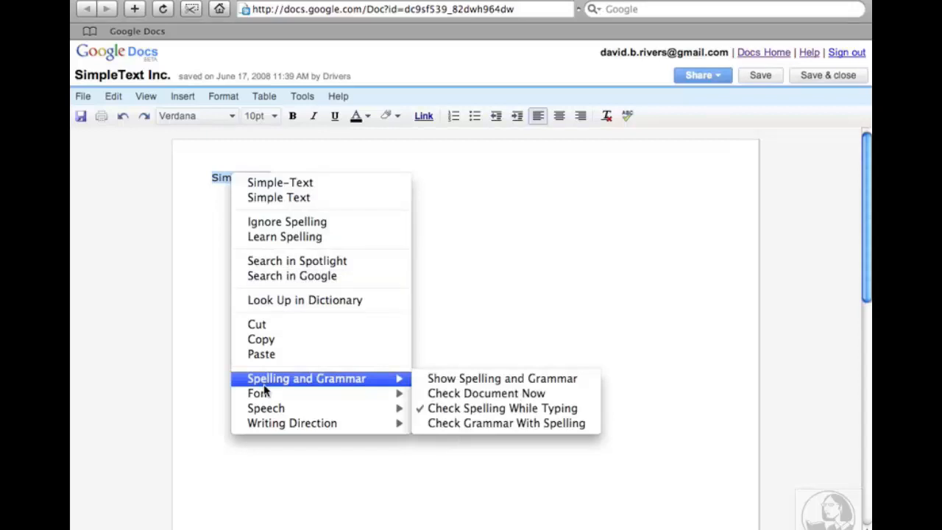
{"action": "left_click", "coordinate": [533, 312]}
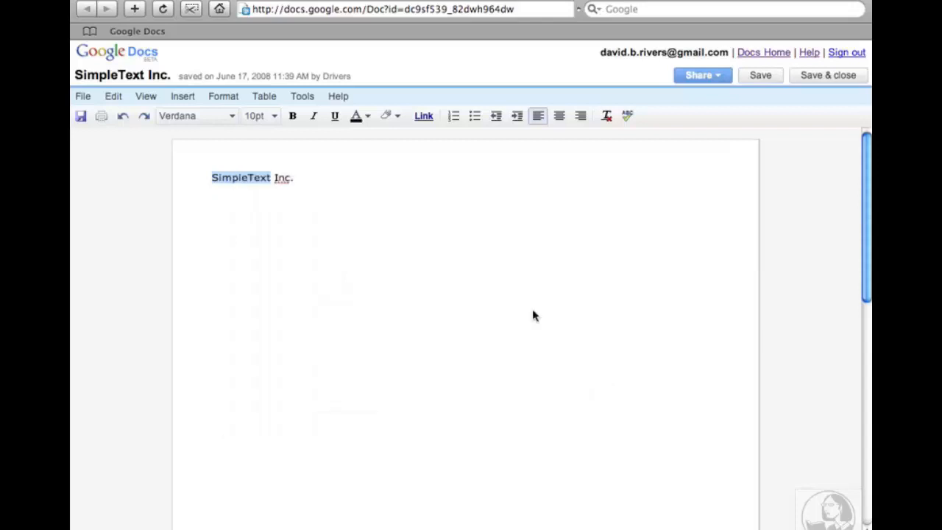
{"action": "left_click", "coordinate": [228, 252]}
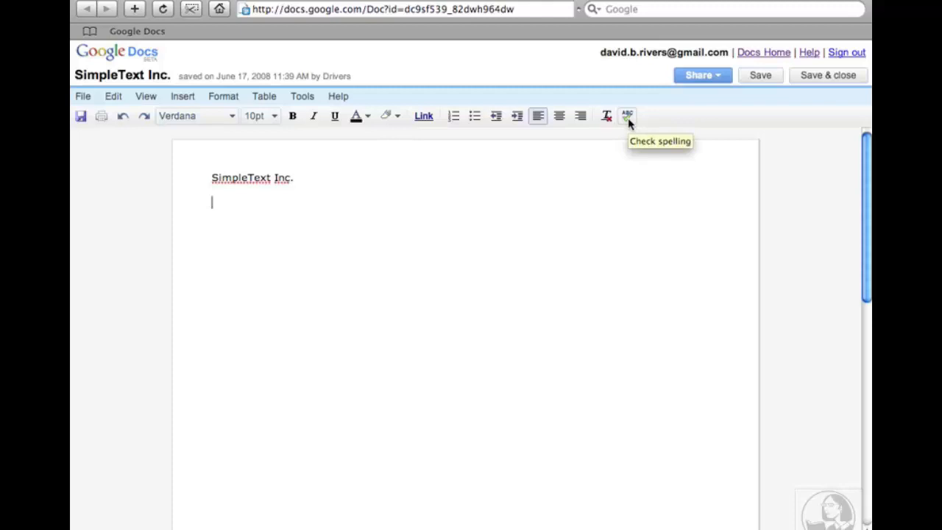
Set the document's spelling language to English (US).
{"action": "left_click", "coordinate": [308, 104]}
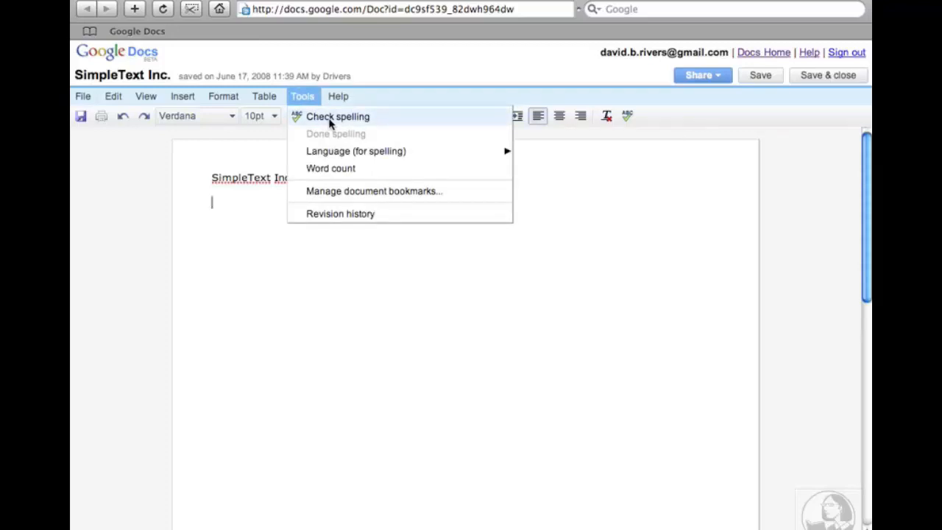
{"action": "mouse_move", "coordinate": [330, 155]}
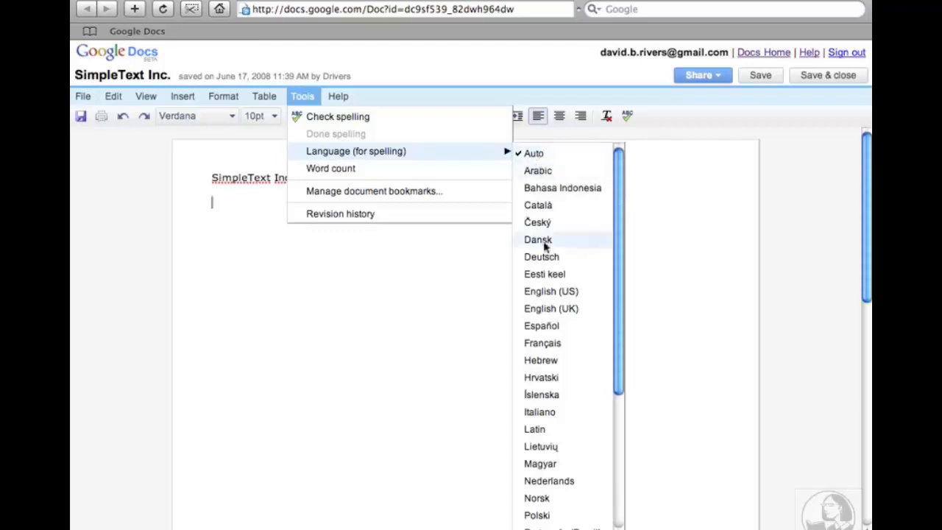
{"action": "left_click", "coordinate": [551, 292]}
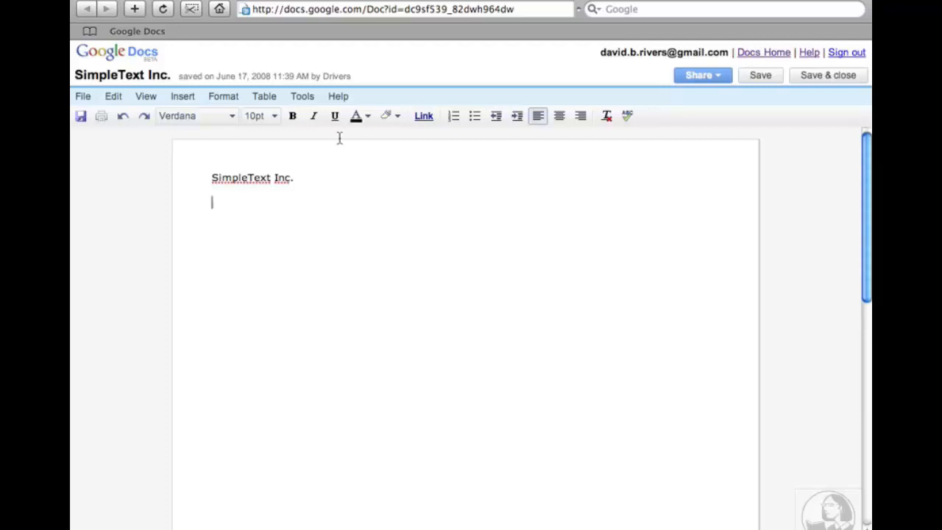
{"action": "left_click", "coordinate": [298, 96]}
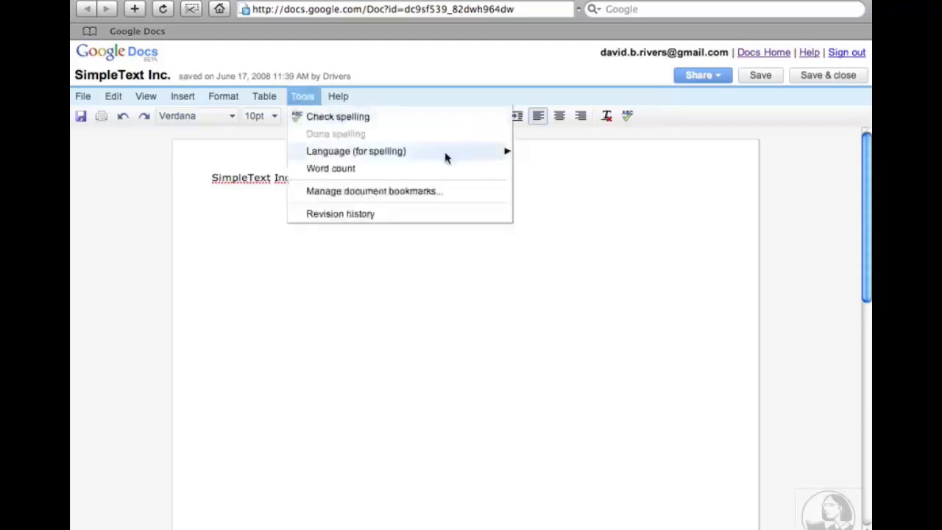
Spell-check the document, add 'SimpleText' to the dictionary, and recheck spelling.
{"action": "left_click", "coordinate": [627, 118]}
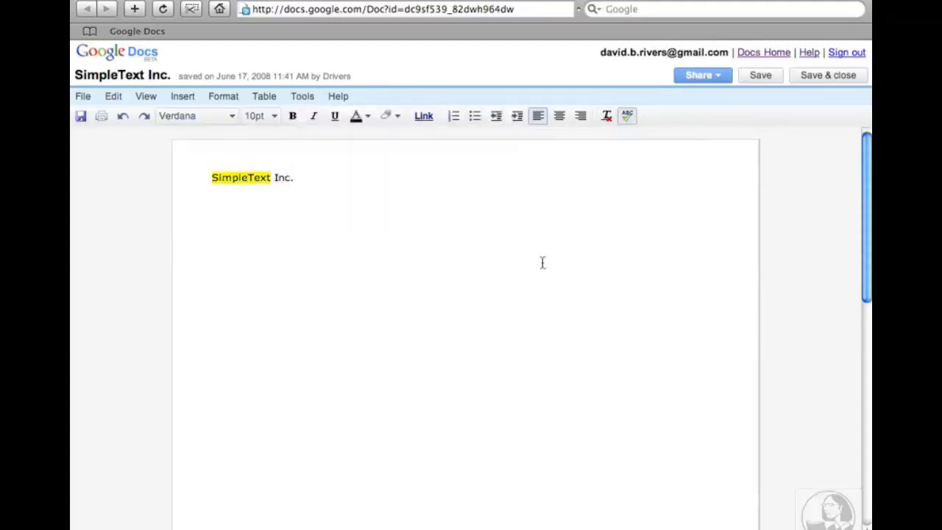
{"action": "left_click", "coordinate": [240, 178]}
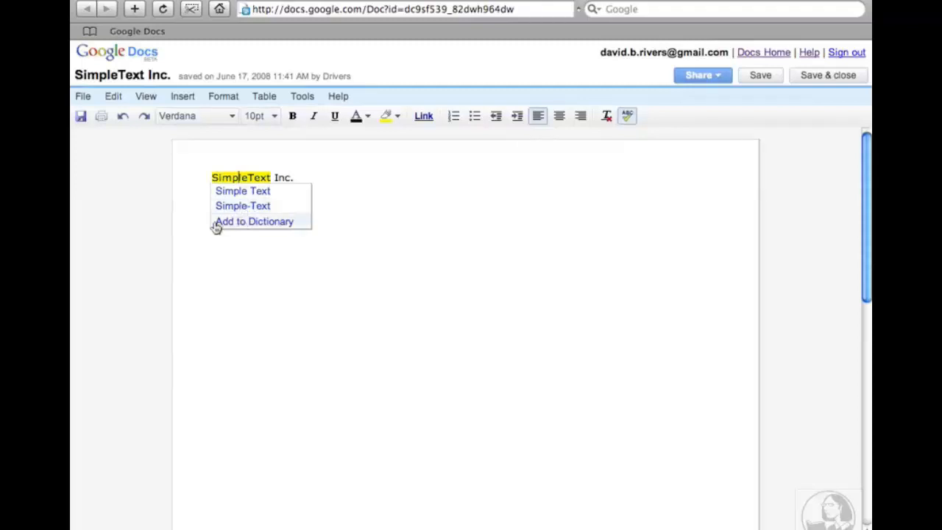
{"action": "left_click", "coordinate": [252, 222]}
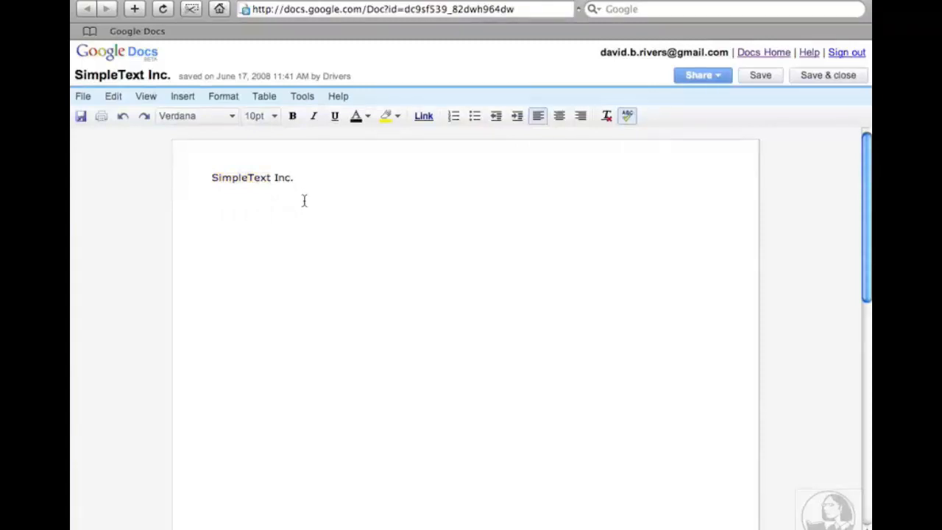
{"action": "left_click", "coordinate": [303, 97]}
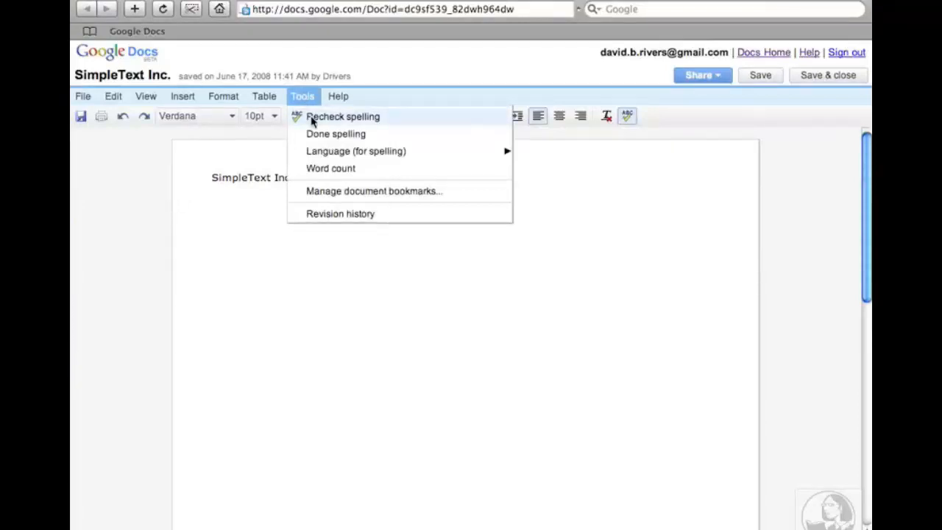
{"action": "left_click", "coordinate": [312, 122]}
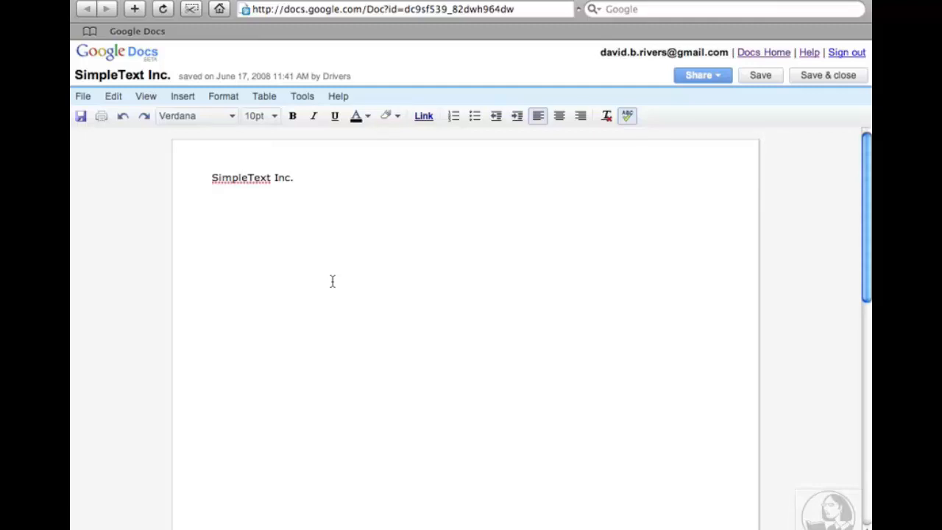
Type 'If you recieved this letter, you are one of the lucky ones.' on the second line.
{"action": "type", "text": "If you recieve"}
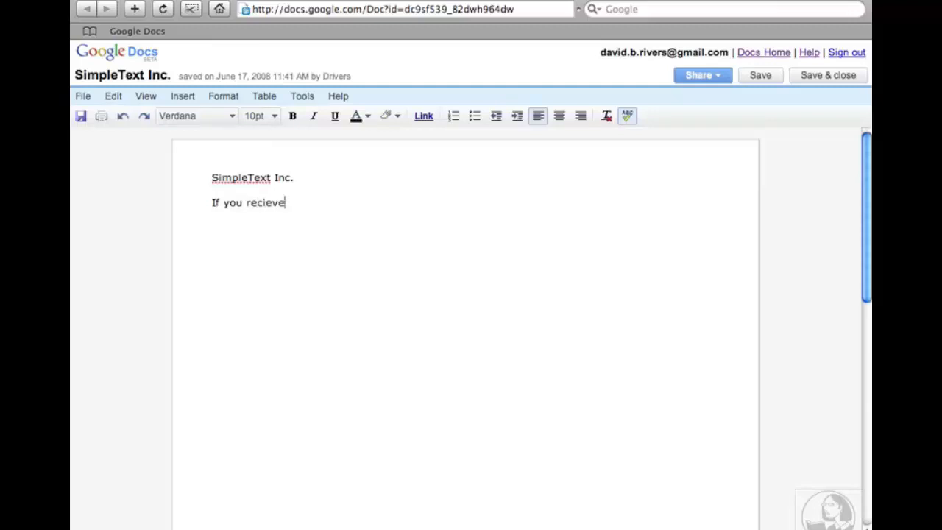
{"action": "type", "text": "d this let"}
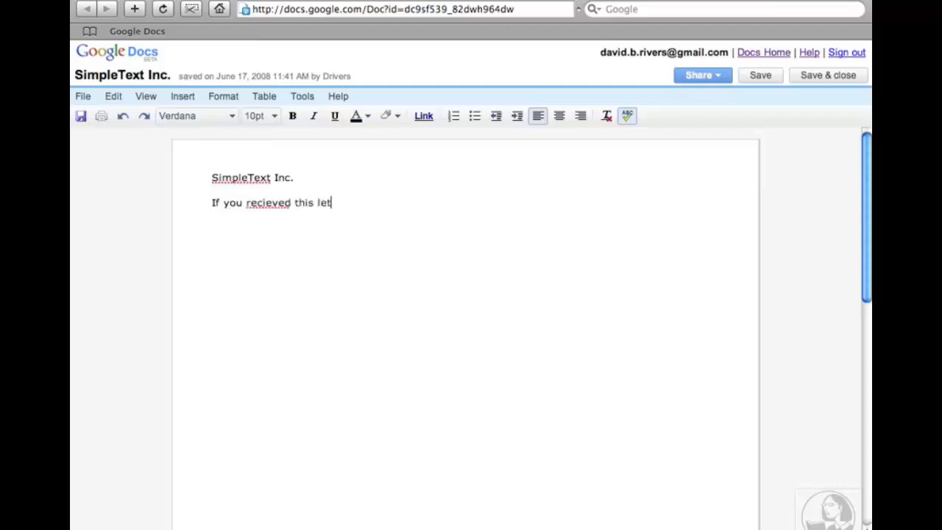
{"action": "type", "text": "ter, you are one of the lucky"}
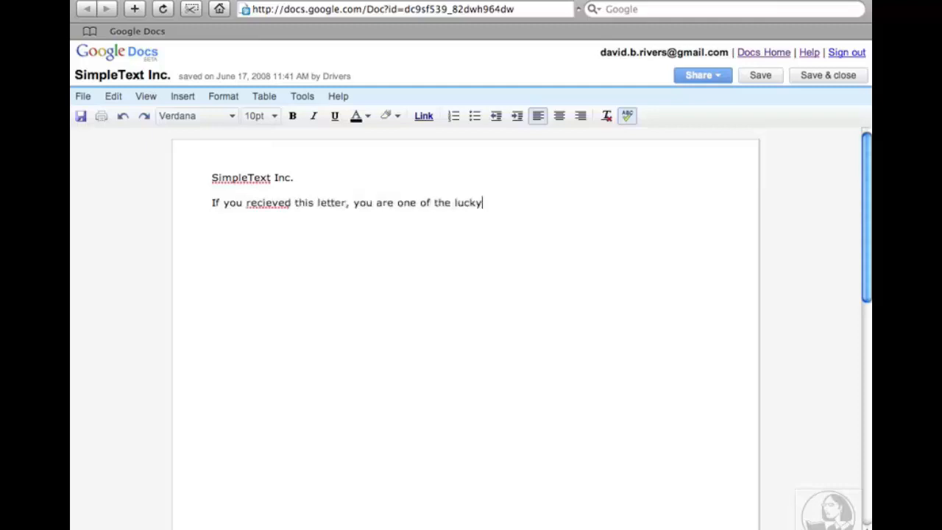
{"action": "type", "text": " ones."}
{"action": "key", "text": "Return"}
Recheck spelling and correct 'recieved' to 'received'.
{"action": "left_click", "coordinate": [303, 96]}
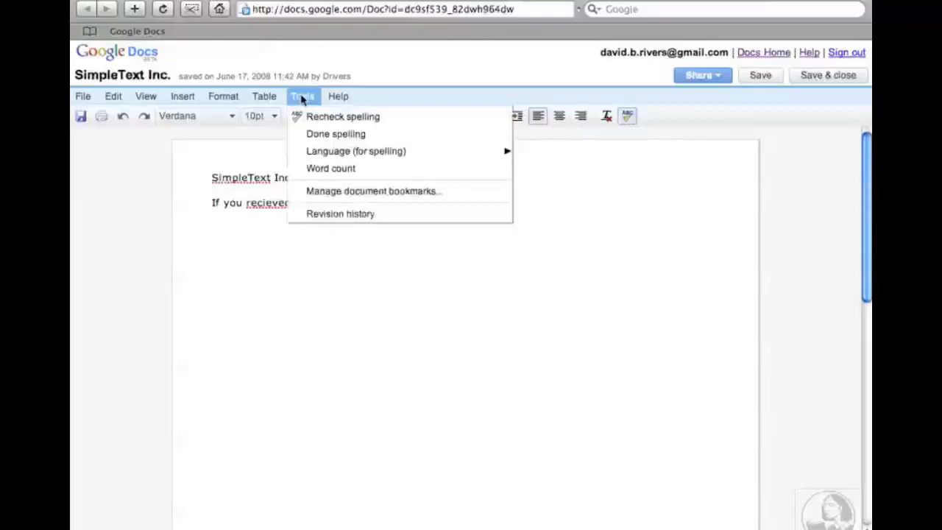
{"action": "left_click", "coordinate": [318, 118]}
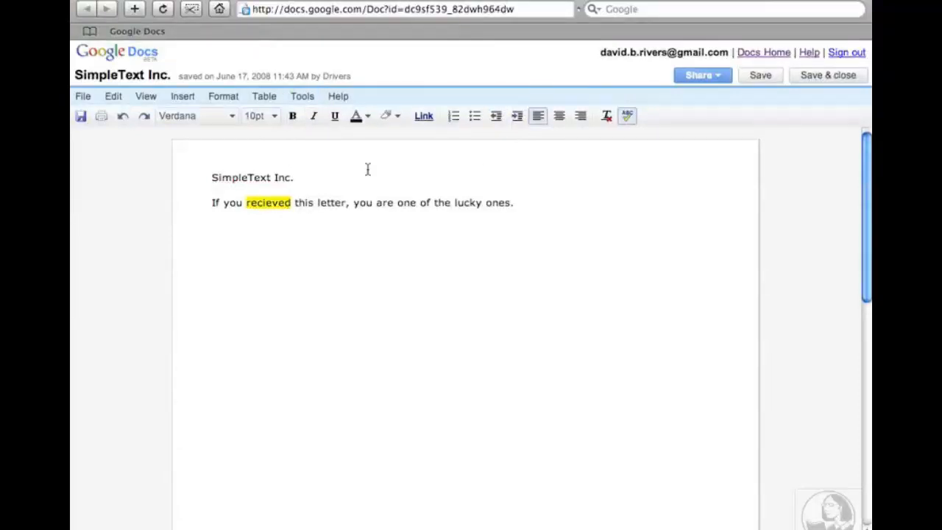
{"action": "left_click", "coordinate": [263, 204]}
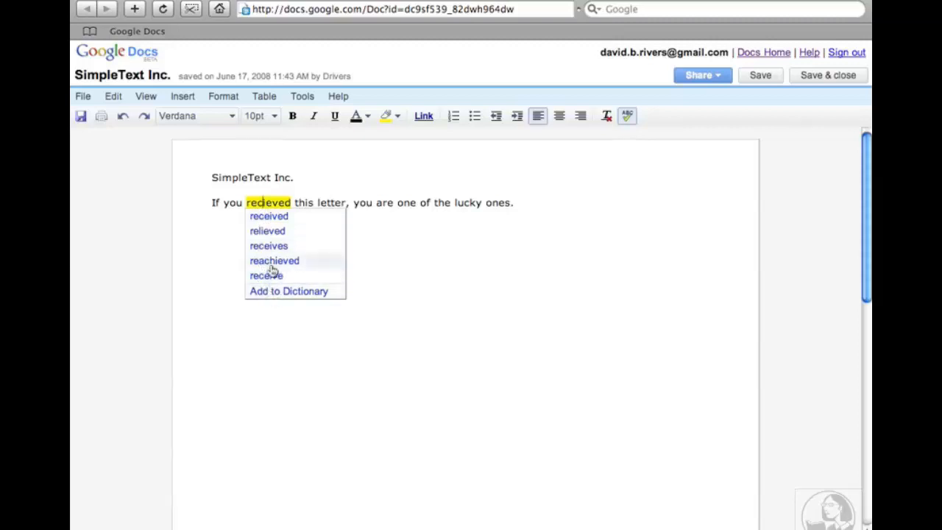
{"action": "left_click", "coordinate": [269, 218]}
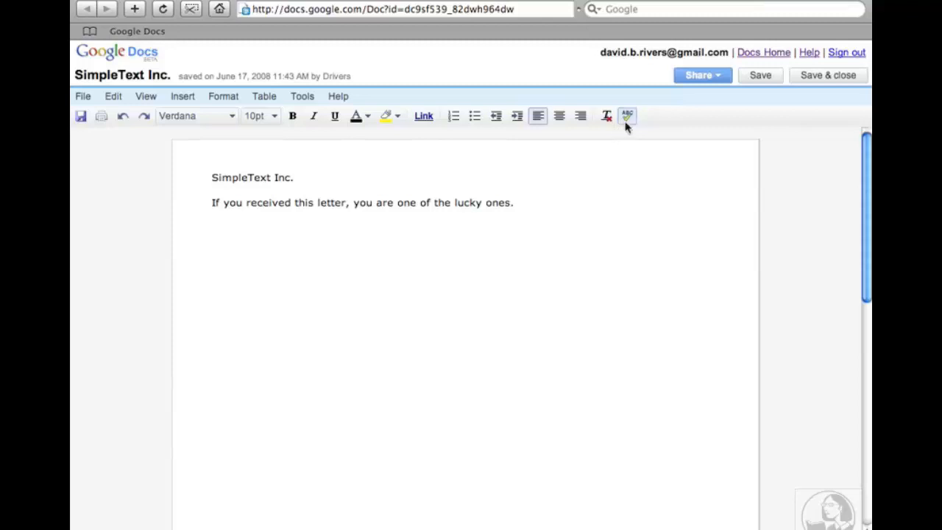
End the spell-check session and place the cursor below the sentence.
{"action": "left_click", "coordinate": [302, 96]}
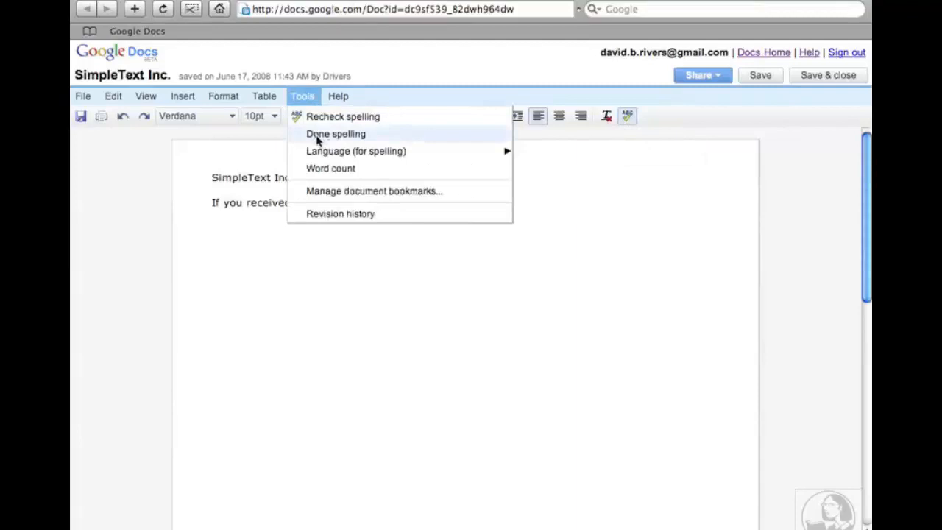
{"action": "left_click", "coordinate": [318, 135]}
{"action": "left_click", "coordinate": [267, 286]}
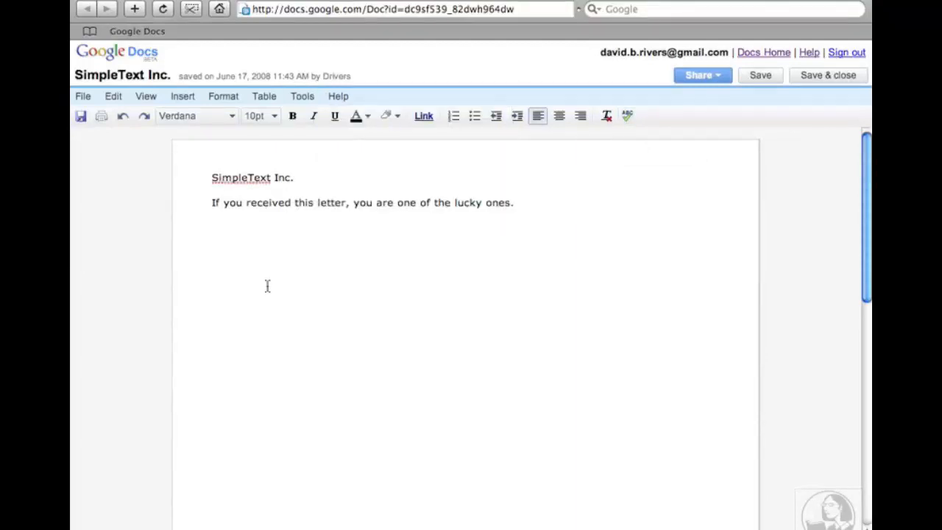